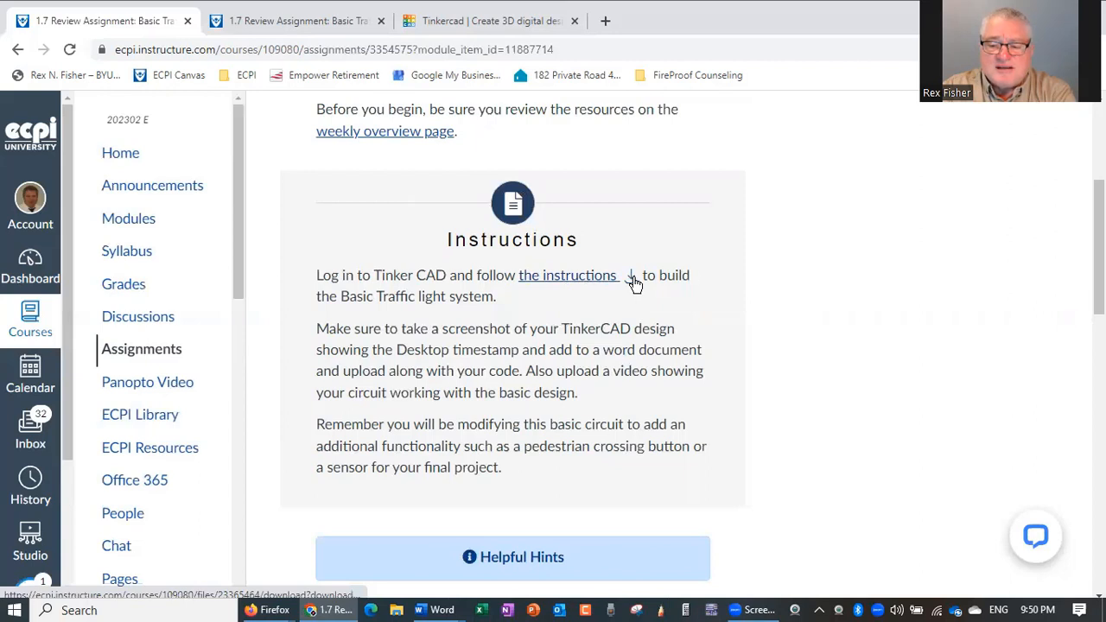
Download the Traffic Light instructions from the assignment page and bring up the TinkerCAD instructions document in Word
{"action": "left_click", "coordinate": [632, 279]}
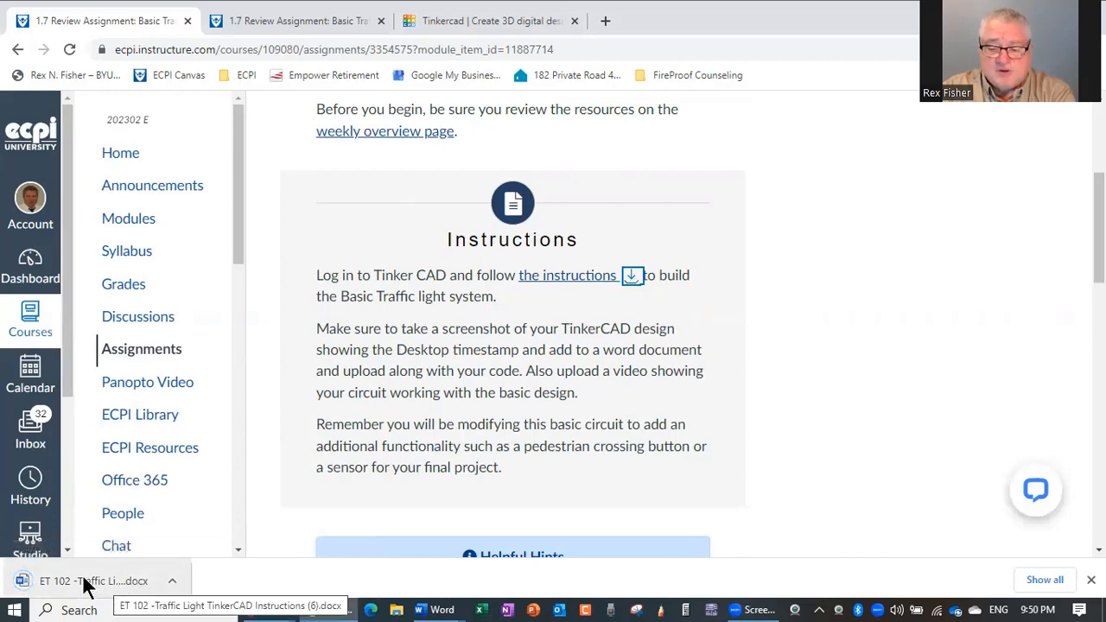
{"action": "mouse_move", "coordinate": [445, 607]}
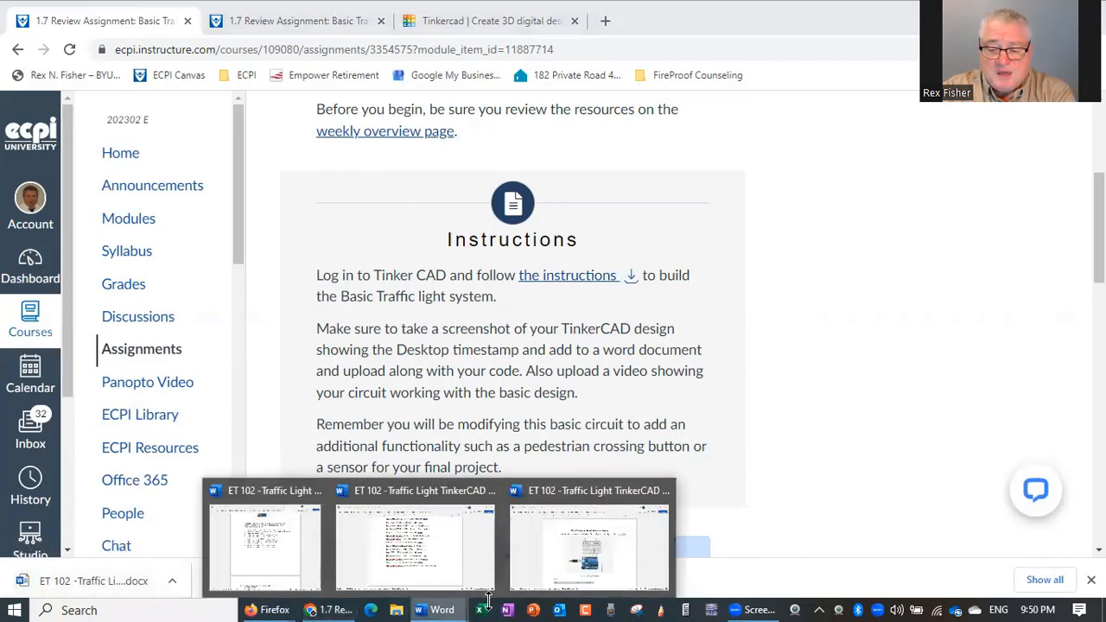
{"action": "left_click", "coordinate": [602, 546]}
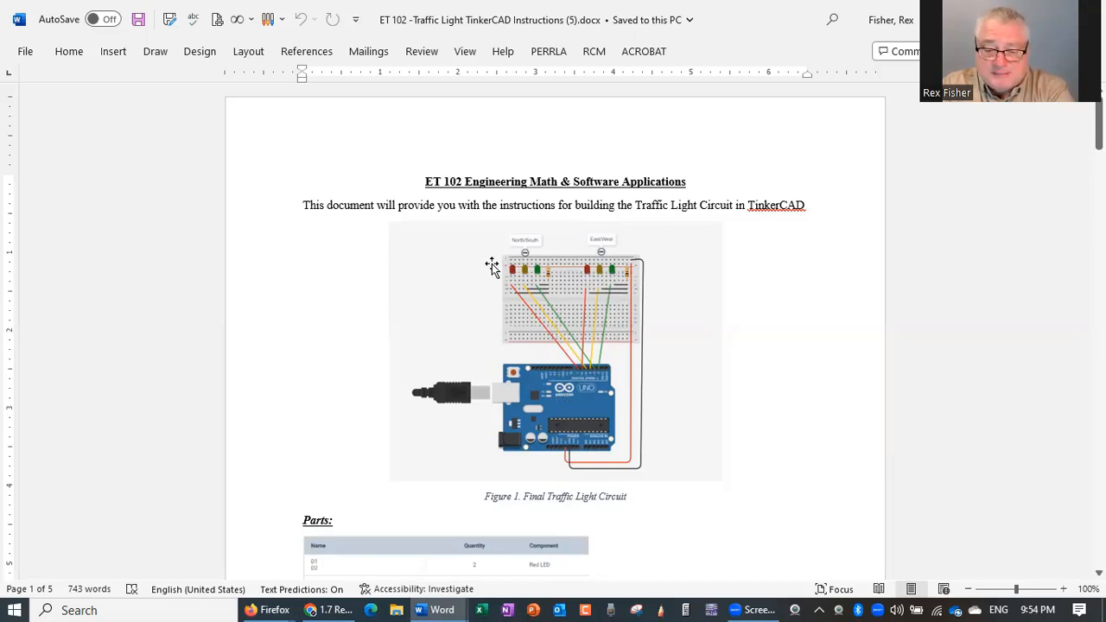
Go to the Tinkercad site in Chrome, start signing up and choose to create a personal account
{"action": "left_click", "coordinate": [340, 608]}
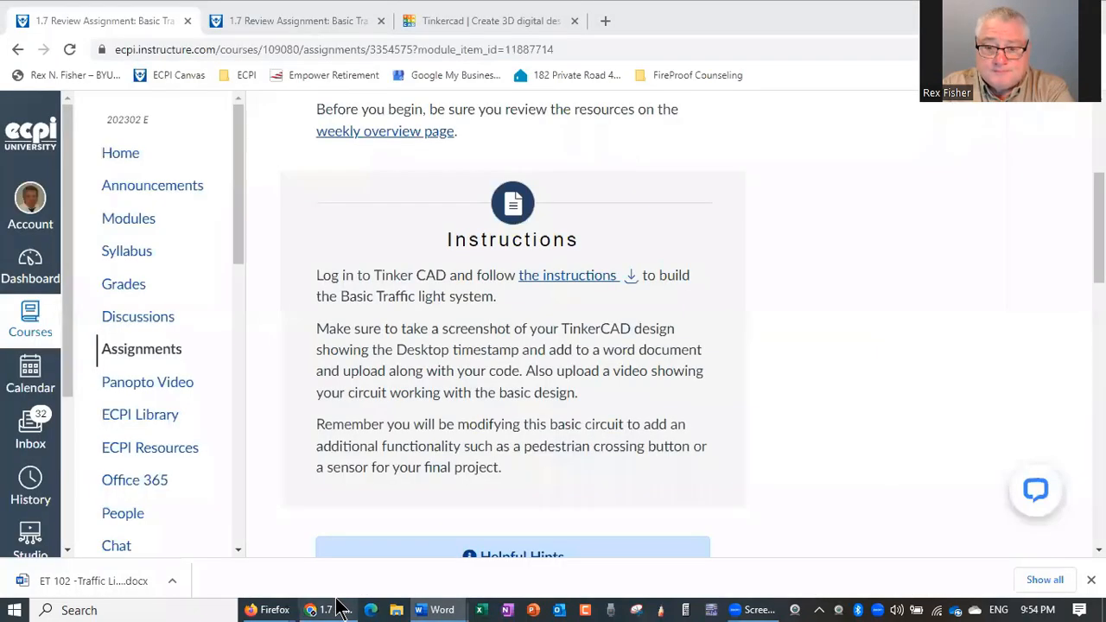
{"action": "left_click", "coordinate": [442, 19]}
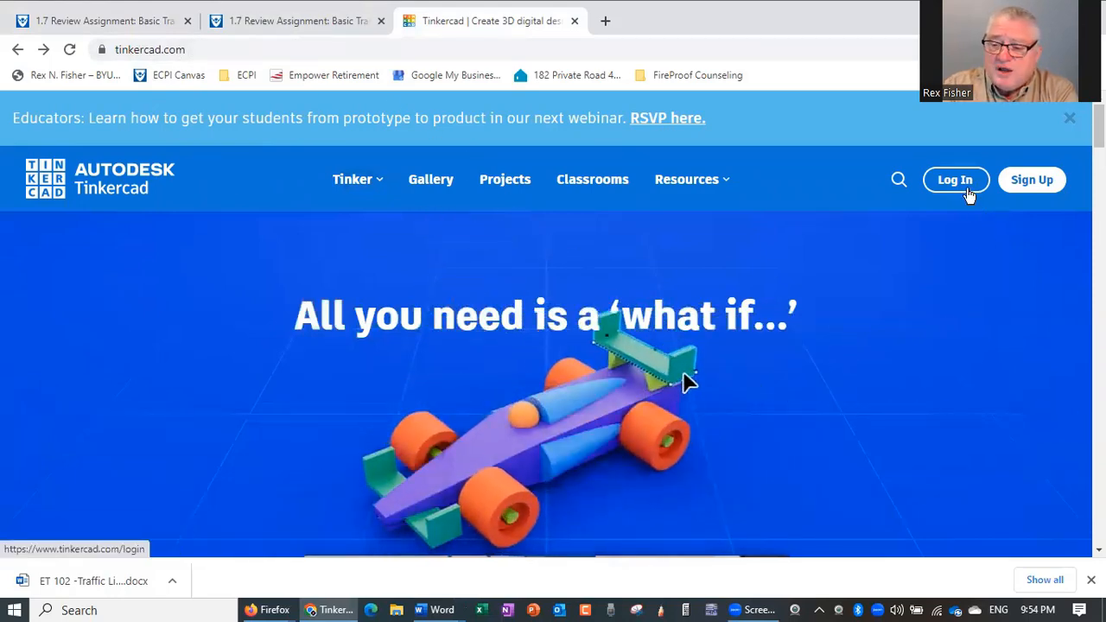
{"action": "left_click", "coordinate": [1035, 182]}
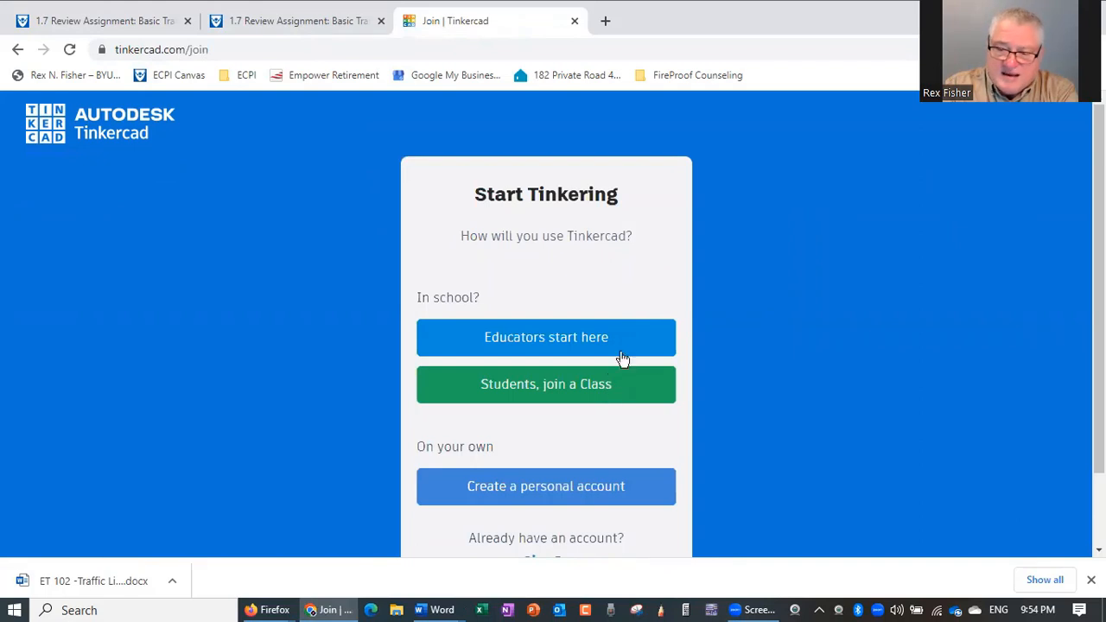
{"action": "left_click", "coordinate": [596, 489]}
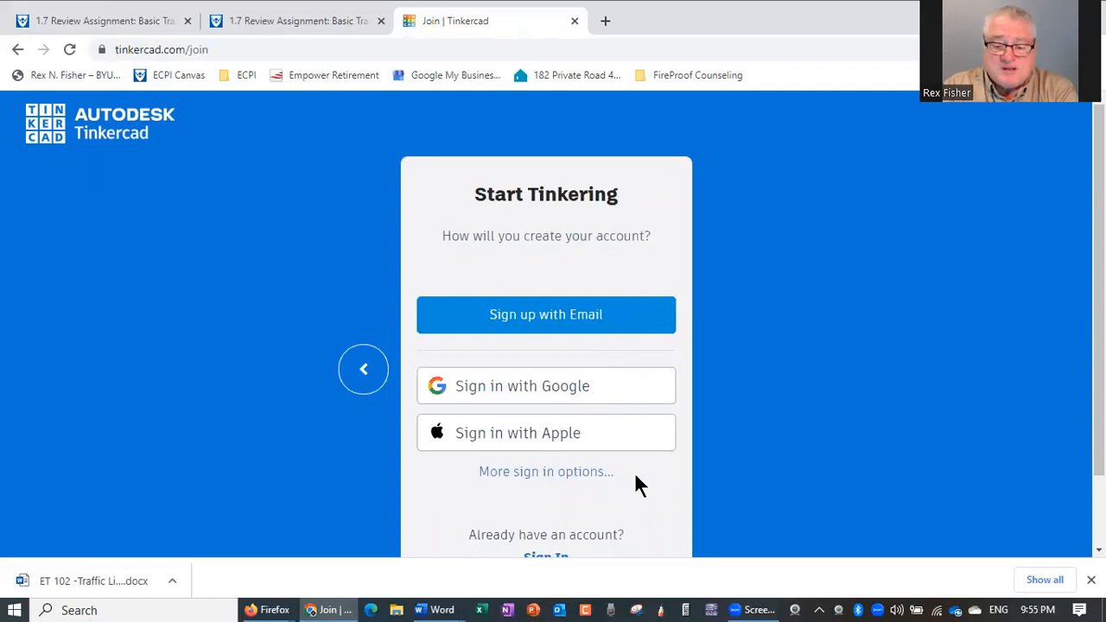
Switch to the signed-in Tinkercad dashboard in Firefox and create a new Circuit design
{"action": "mouse_move", "coordinate": [268, 605]}
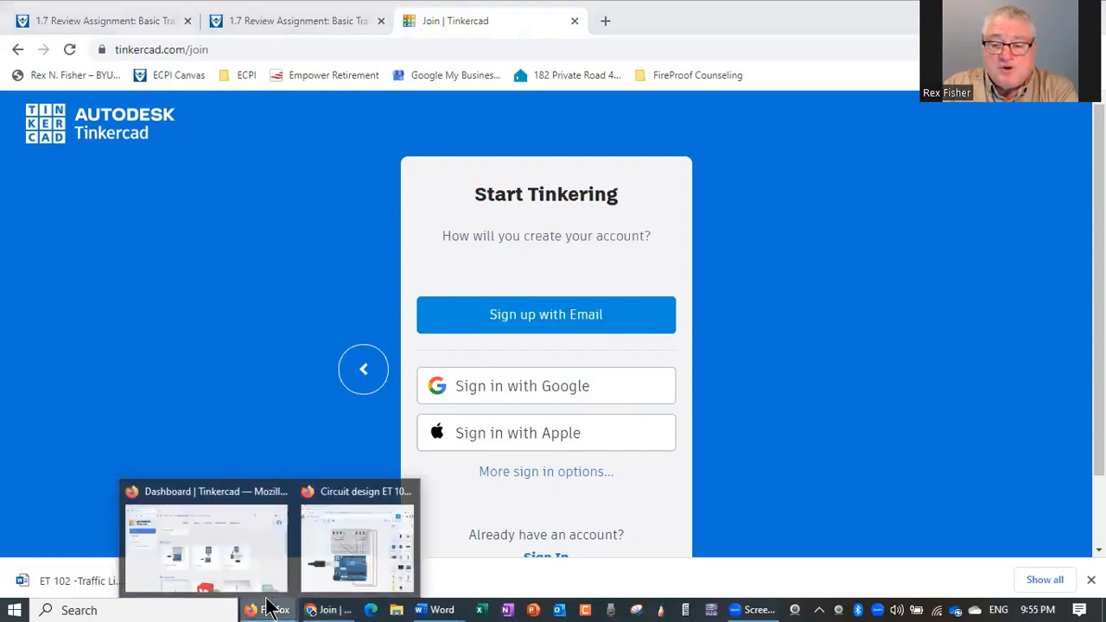
{"action": "left_click", "coordinate": [230, 562]}
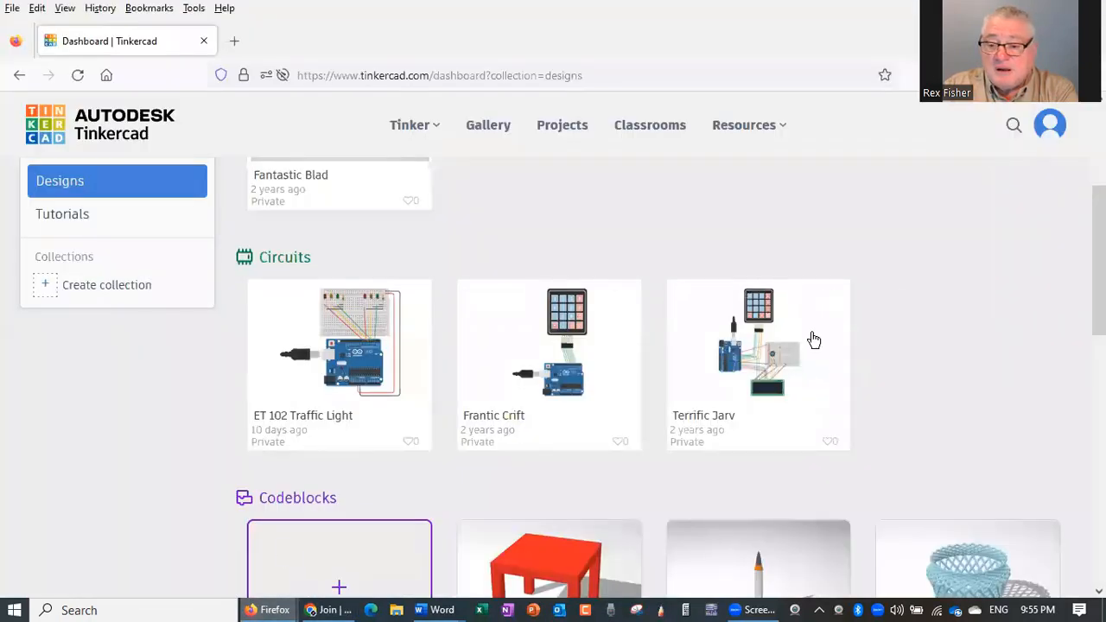
{"action": "scroll", "coordinate": [950, 255], "scroll_direction": "up", "scroll_amount": 3}
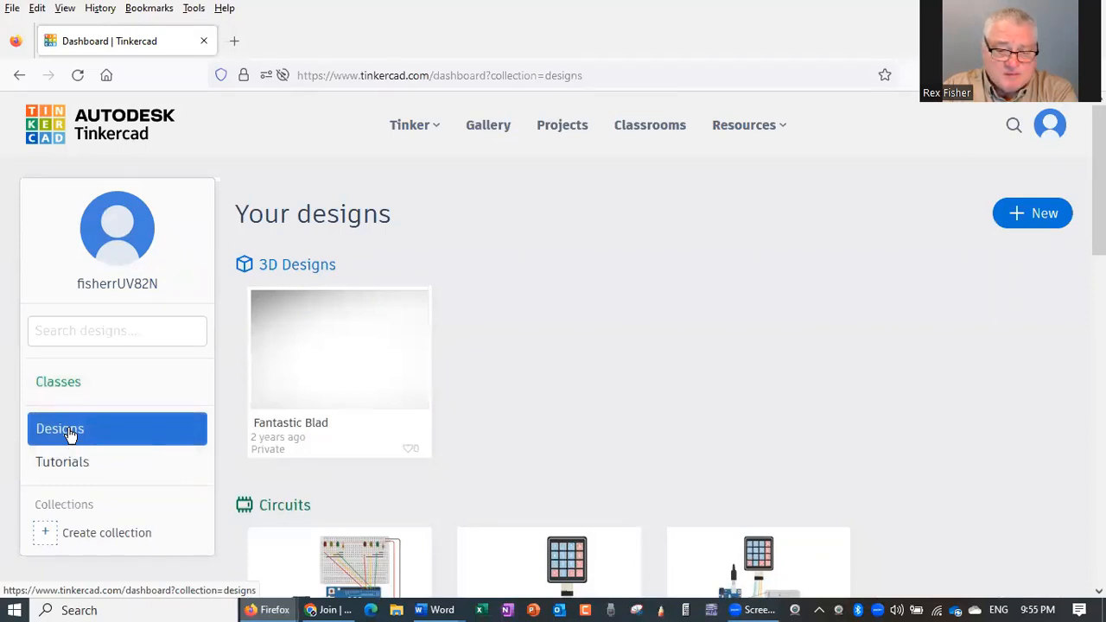
{"action": "scroll", "coordinate": [681, 363], "scroll_direction": "down", "scroll_amount": 3}
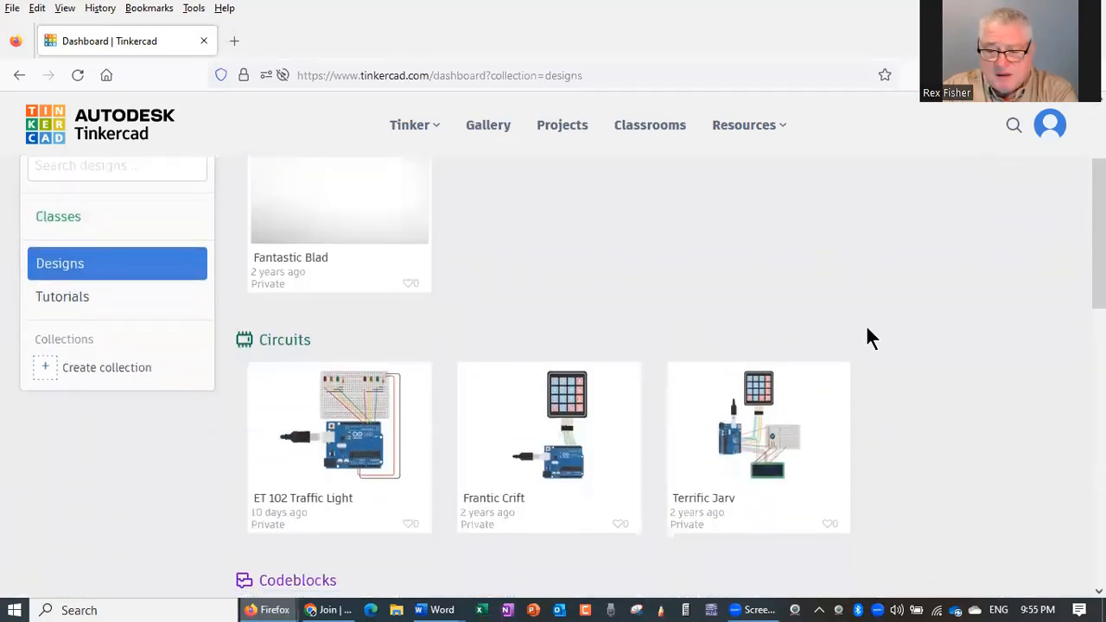
{"action": "scroll", "coordinate": [980, 324], "scroll_direction": "down", "scroll_amount": 3}
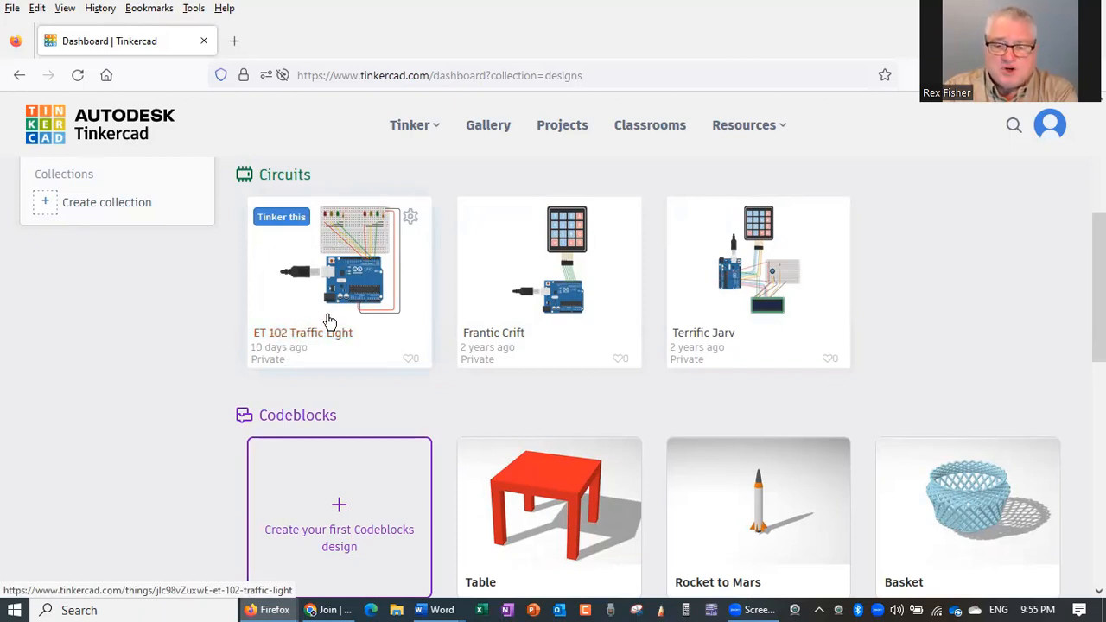
{"action": "scroll", "coordinate": [329, 321], "scroll_direction": "up", "scroll_amount": 4}
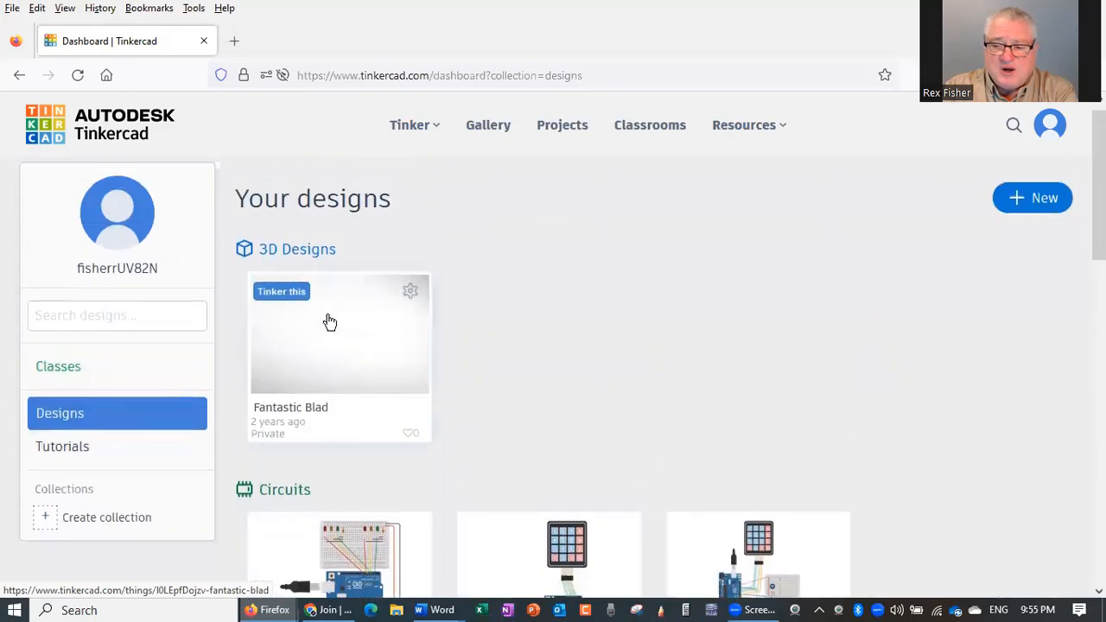
{"action": "left_click", "coordinate": [1031, 216]}
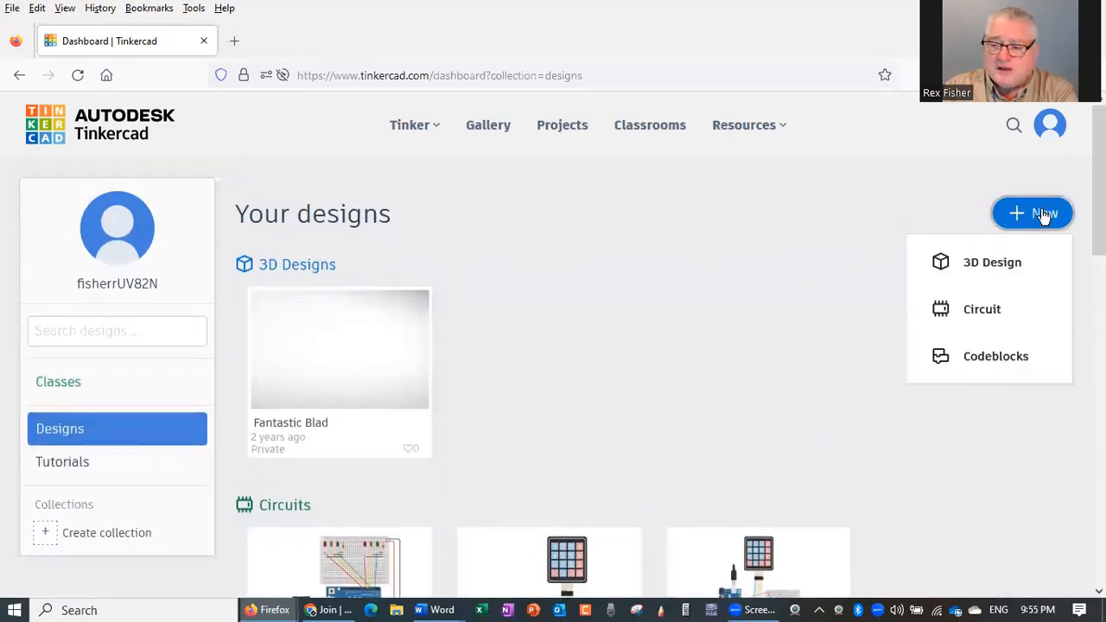
{"action": "left_click", "coordinate": [1002, 315]}
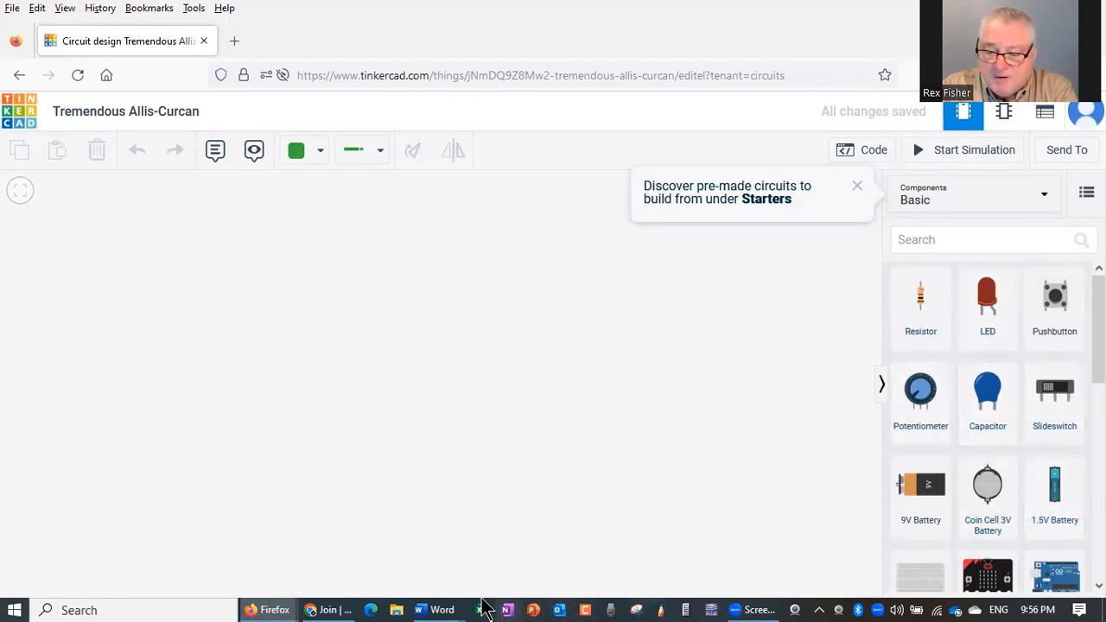
Read the parts list and the first two detailed instruction steps in the Word document
{"action": "mouse_move", "coordinate": [437, 610]}
{"action": "left_click", "coordinate": [528, 581]}
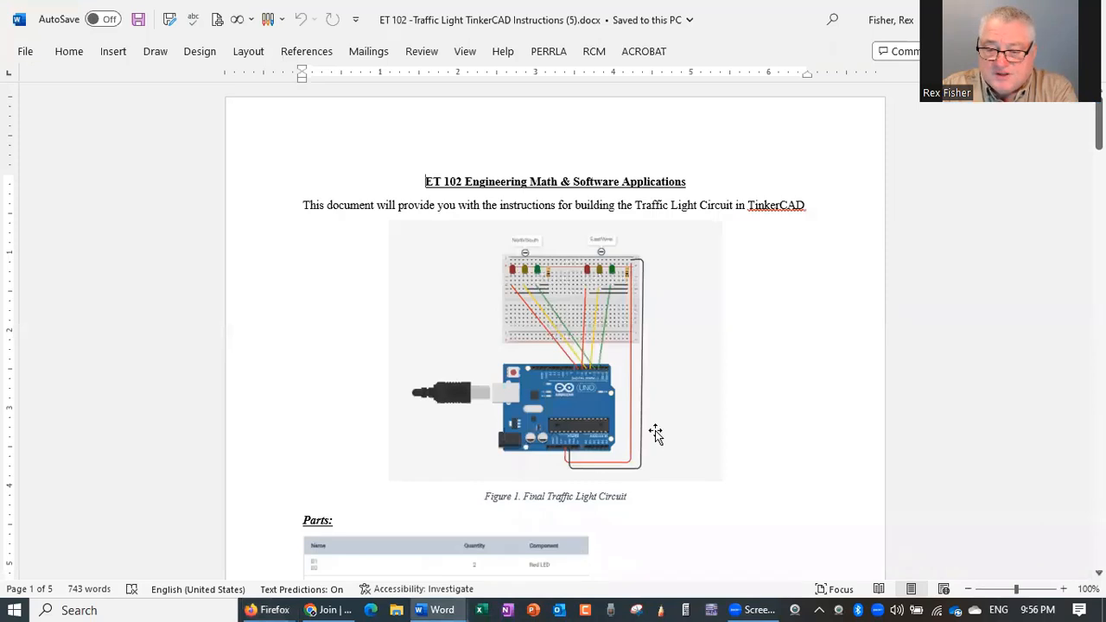
{"action": "scroll", "coordinate": [679, 422], "scroll_direction": "down", "scroll_amount": 9}
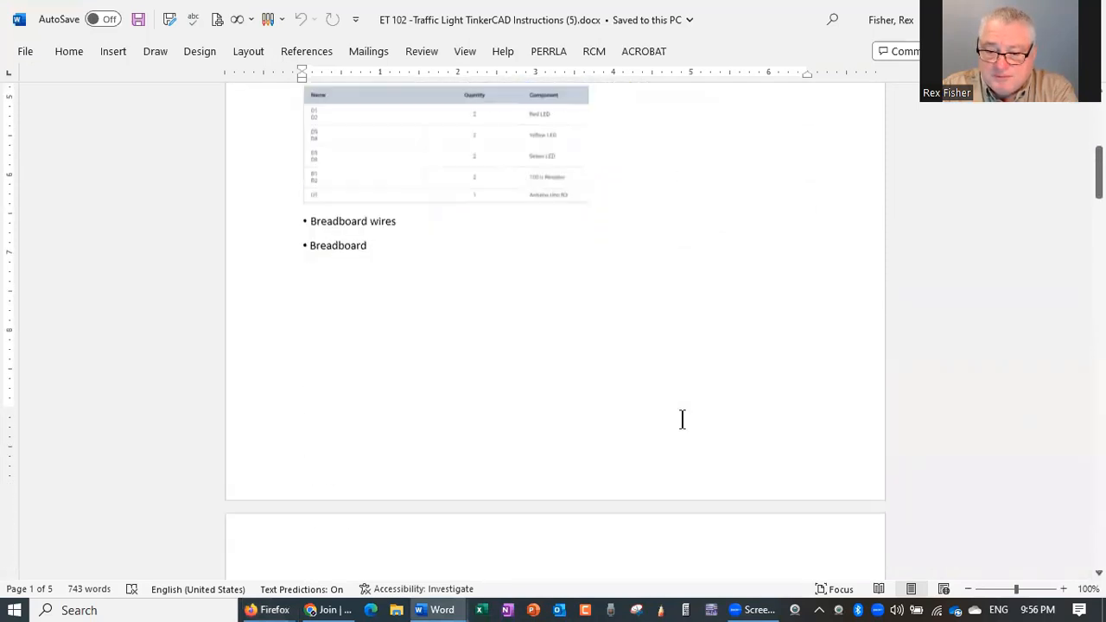
{"action": "scroll", "coordinate": [682, 419], "scroll_direction": "down", "scroll_amount": 9}
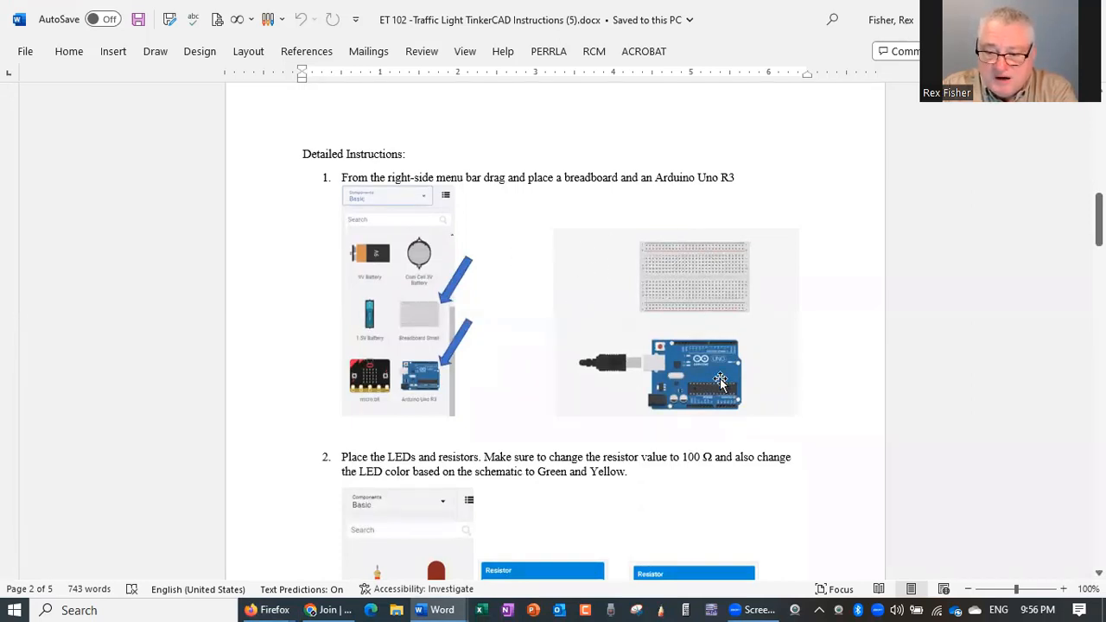
{"action": "scroll", "coordinate": [720, 380], "scroll_direction": "down", "scroll_amount": 4}
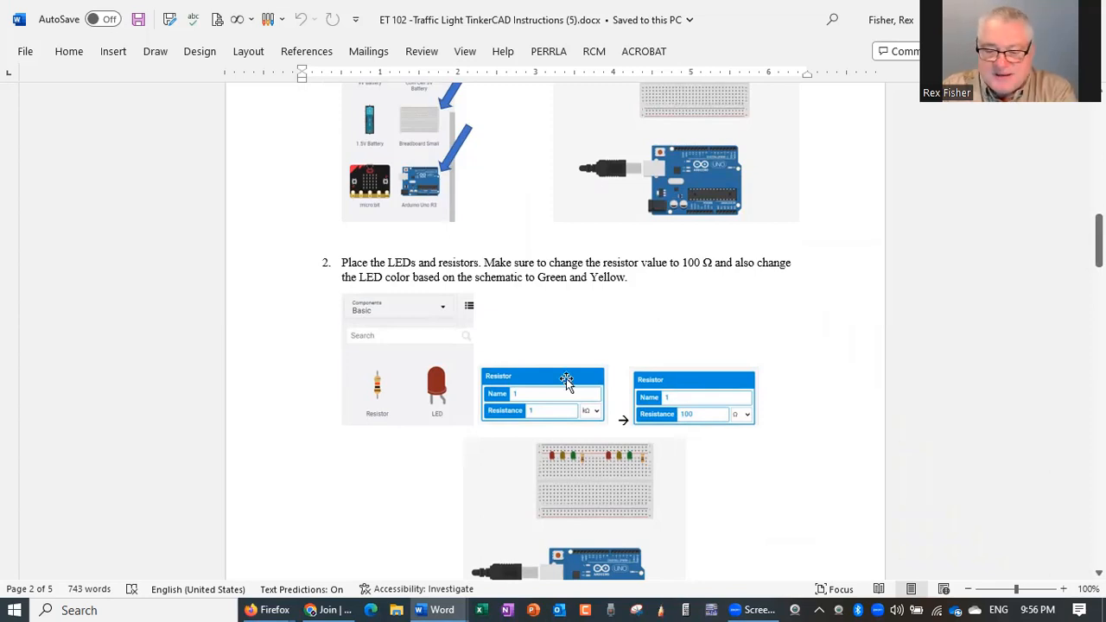
Return to the new circuit in Firefox and place an Arduino Uno R3 with a small breadboard directly above it
{"action": "left_click", "coordinate": [270, 610]}
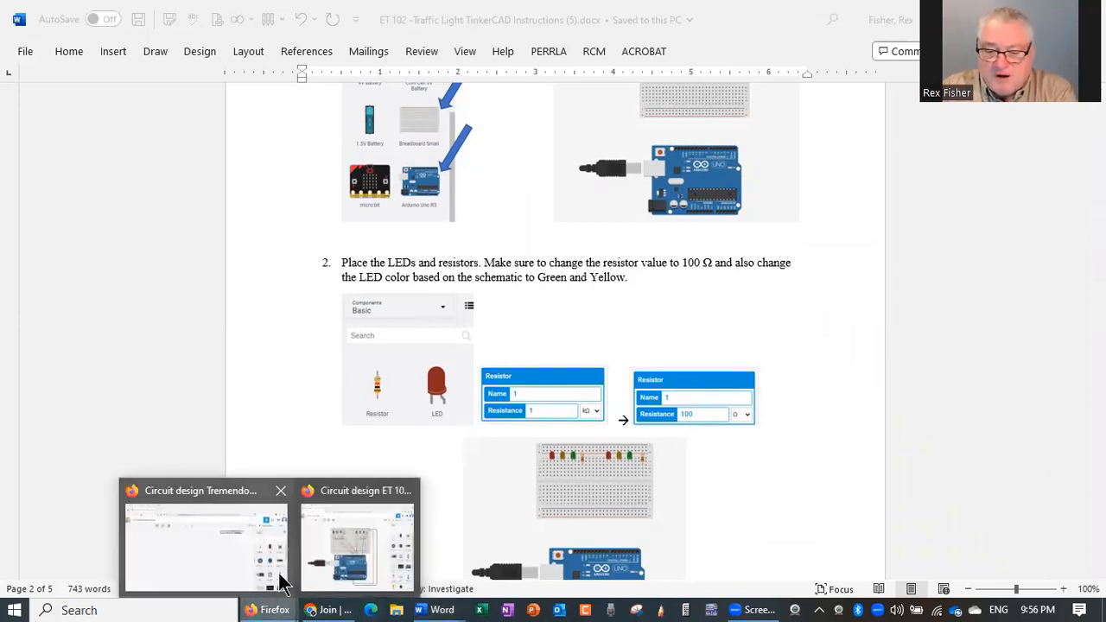
{"action": "left_click", "coordinate": [229, 560]}
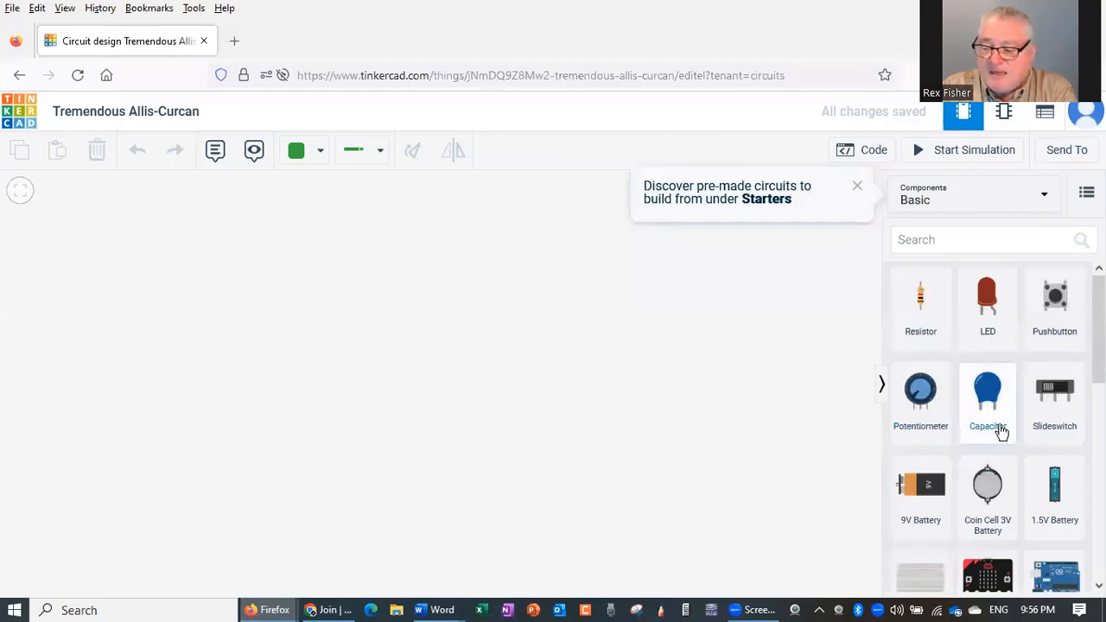
{"action": "scroll", "coordinate": [1003, 432], "scroll_direction": "down", "scroll_amount": 2}
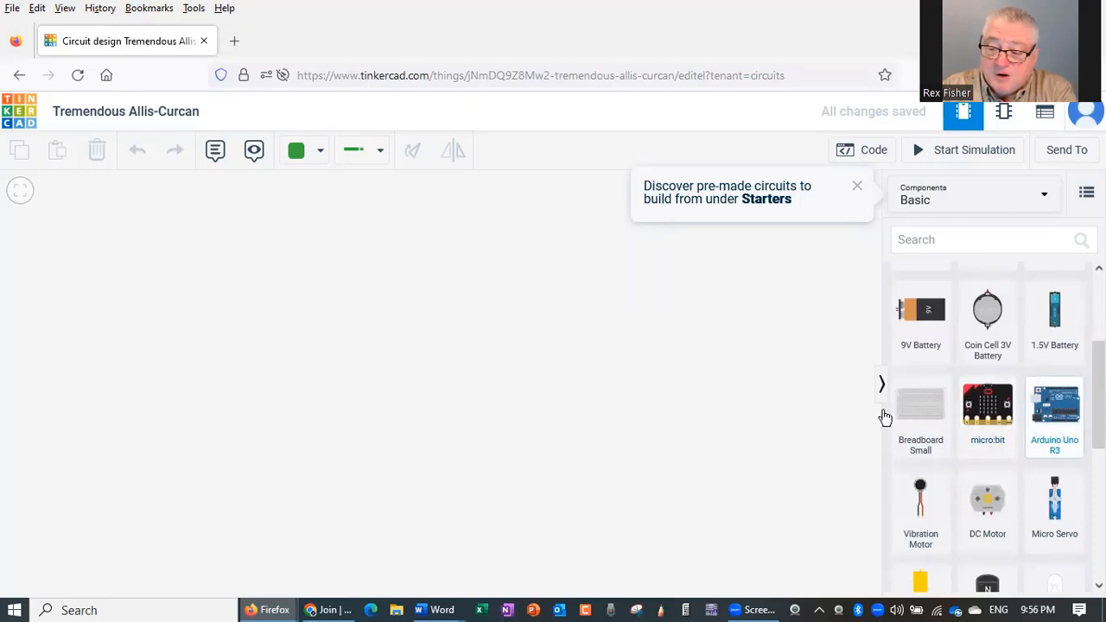
{"action": "left_click_drag", "start_coordinate": [1069, 406], "coordinate": [563, 494]}
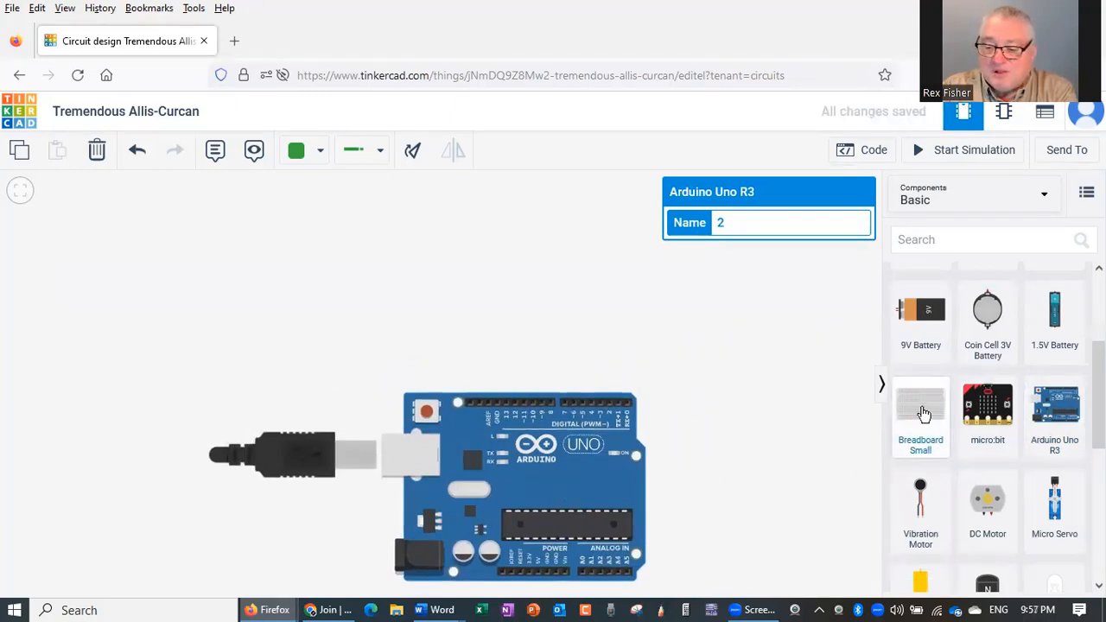
{"action": "left_click_drag", "start_coordinate": [924, 415], "coordinate": [517, 290]}
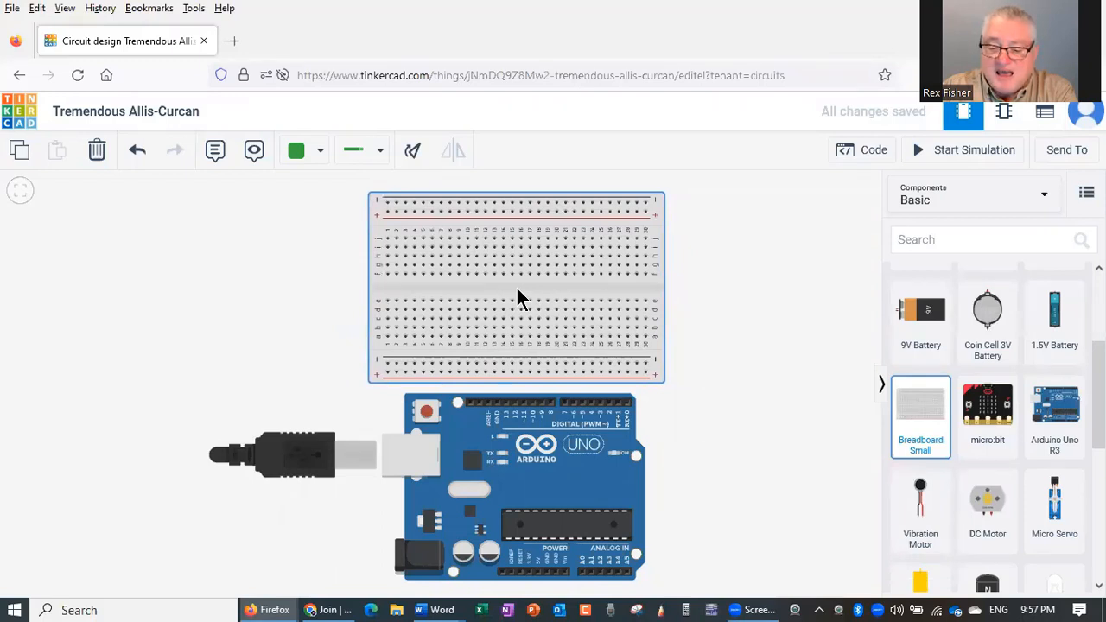
{"action": "left_click_drag", "start_coordinate": [518, 290], "coordinate": [507, 288]}
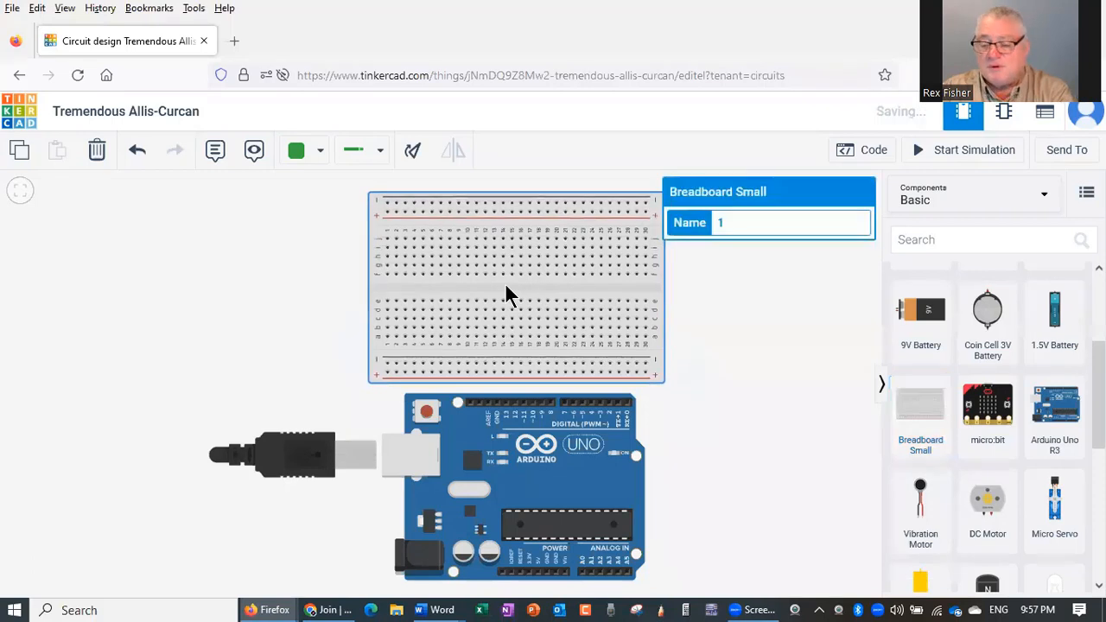
{"action": "left_click", "coordinate": [781, 290]}
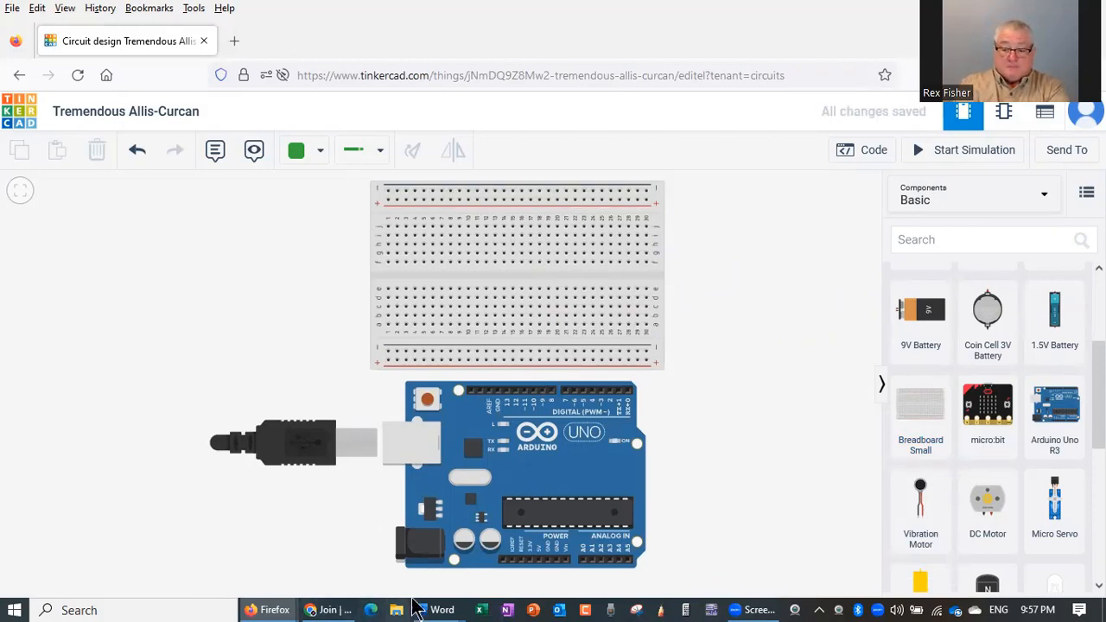
Check the LED and resistor placement instructions in Word and return to the new circuit in Firefox
{"action": "mouse_move", "coordinate": [437, 609]}
{"action": "left_click", "coordinate": [585, 553]}
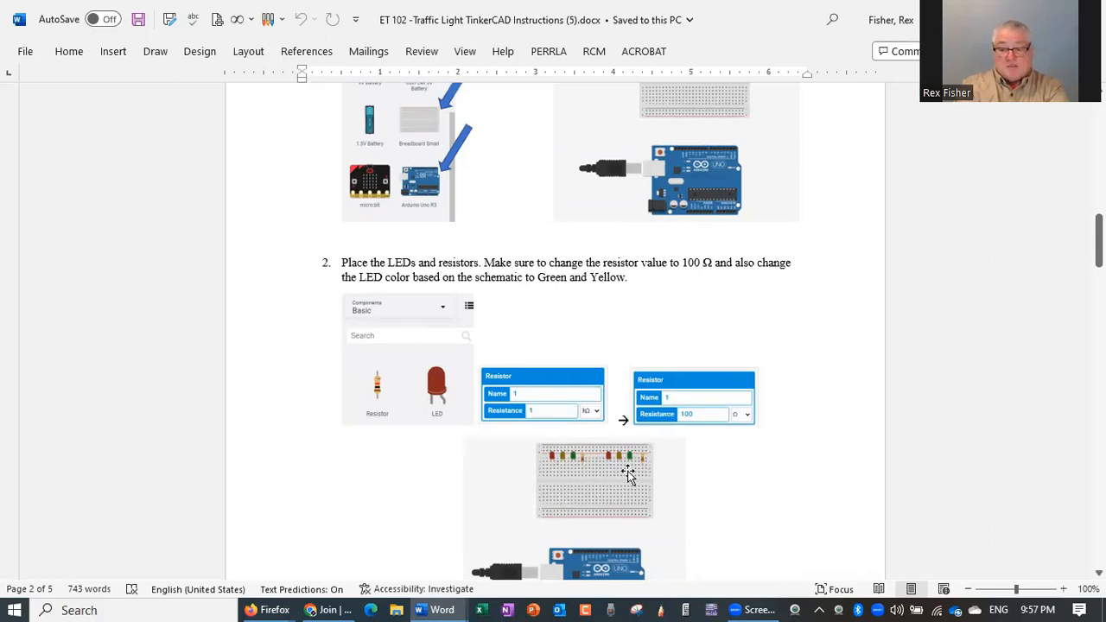
{"action": "left_click", "coordinate": [259, 610]}
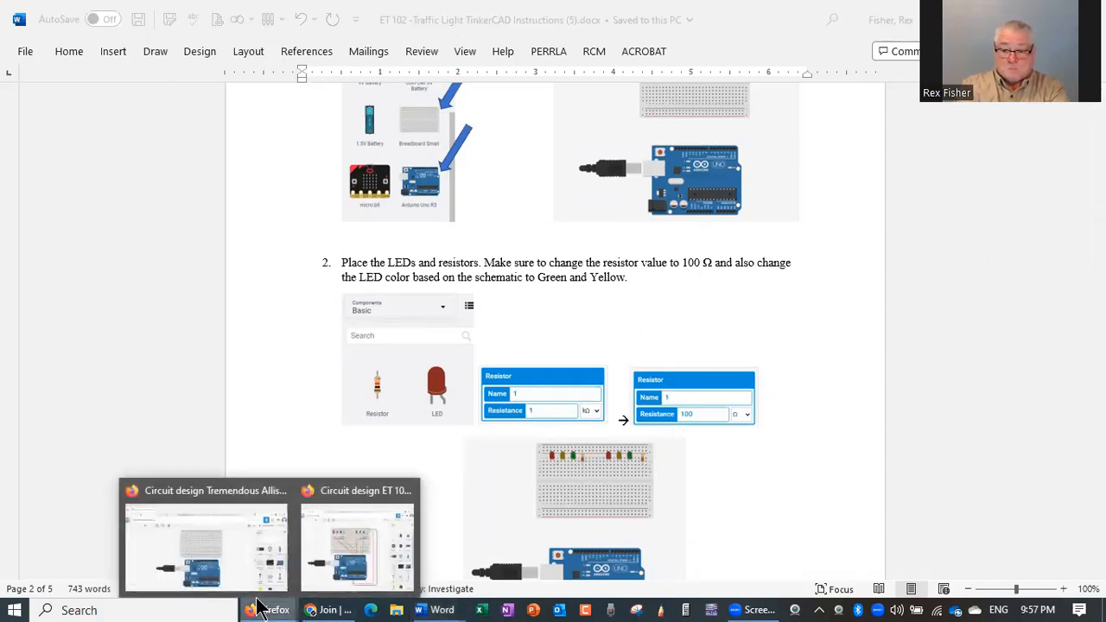
{"action": "left_click", "coordinate": [249, 553]}
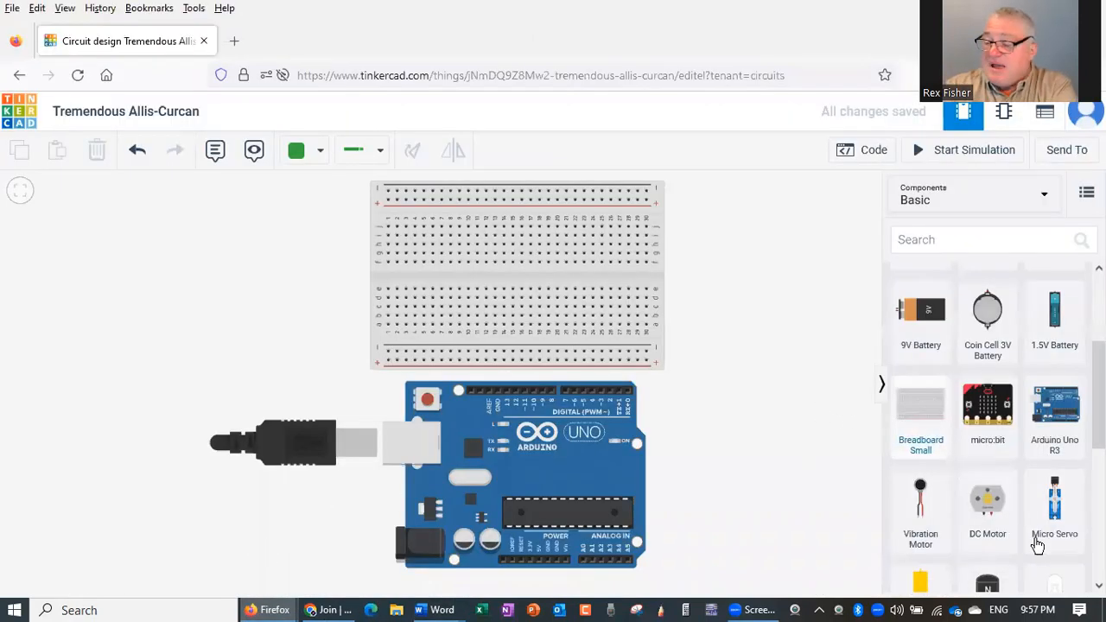
Place a red LED on the breadboard's upper rows with its legs in columns 1 and 2
{"action": "scroll", "coordinate": [989, 535], "scroll_direction": "up", "scroll_amount": 2}
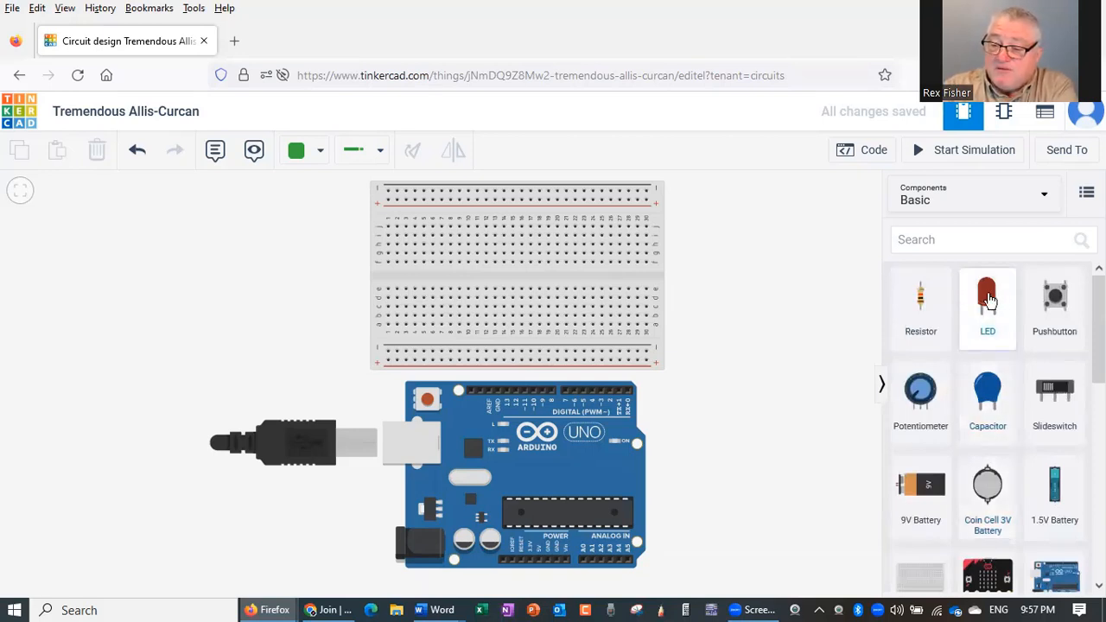
{"action": "left_click", "coordinate": [973, 300]}
{"action": "left_click_drag", "start_coordinate": [973, 300], "coordinate": [391, 230]}
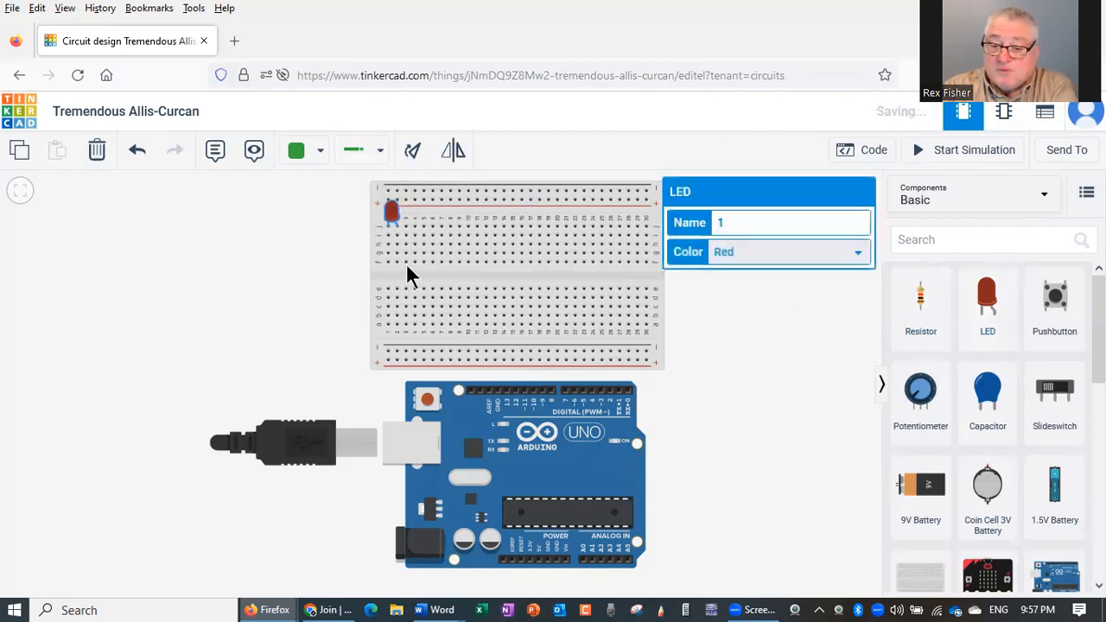
{"action": "left_click", "coordinate": [768, 336]}
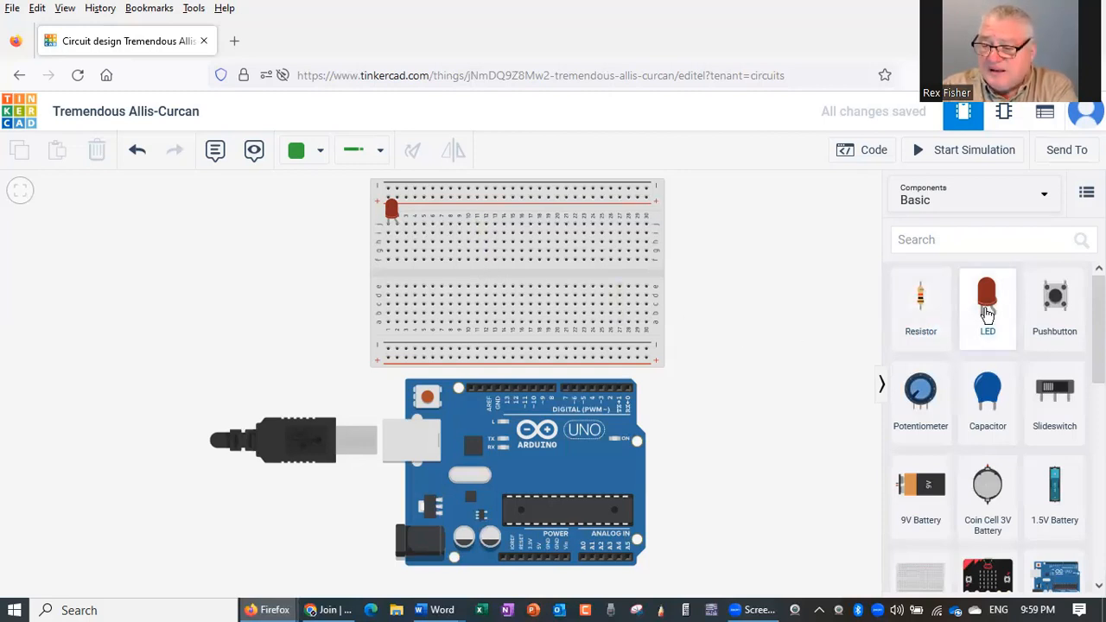
Place a second LED on the breadboard with its legs in columns 4 and 5 and set its color to Yellow
{"action": "left_click_drag", "start_coordinate": [988, 316], "coordinate": [435, 206]}
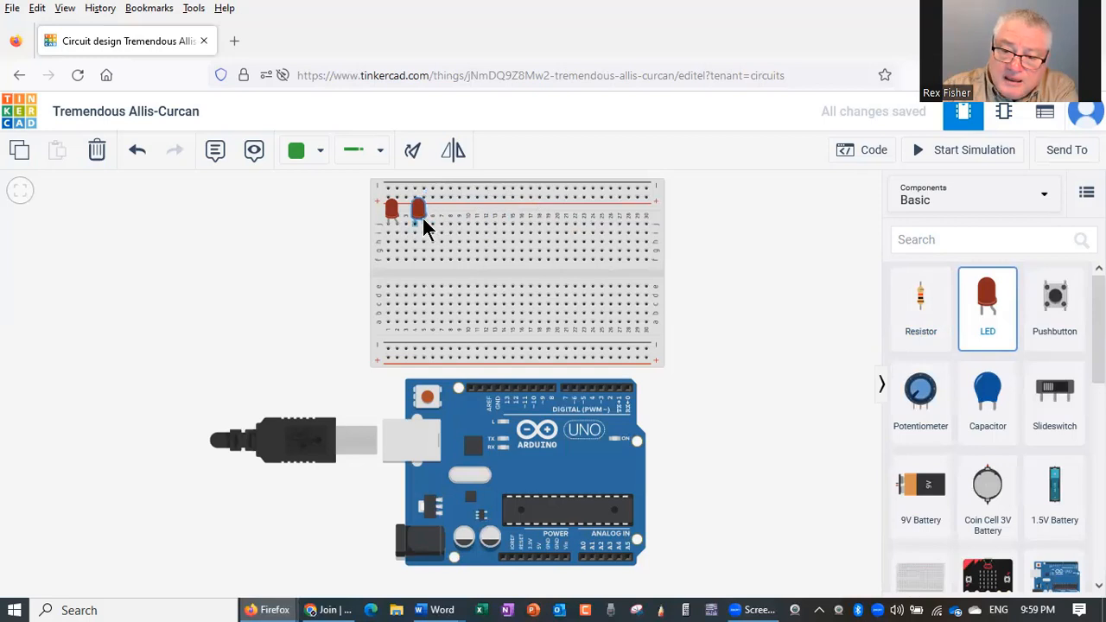
{"action": "left_click_drag", "start_coordinate": [422, 216], "coordinate": [422, 216]}
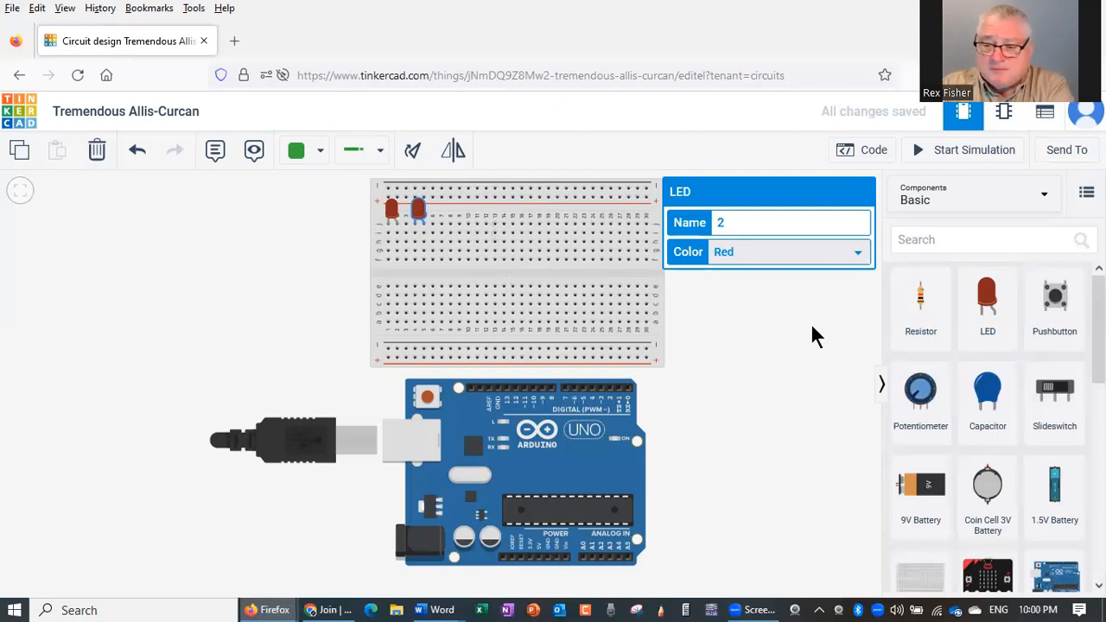
{"action": "left_click", "coordinate": [858, 254]}
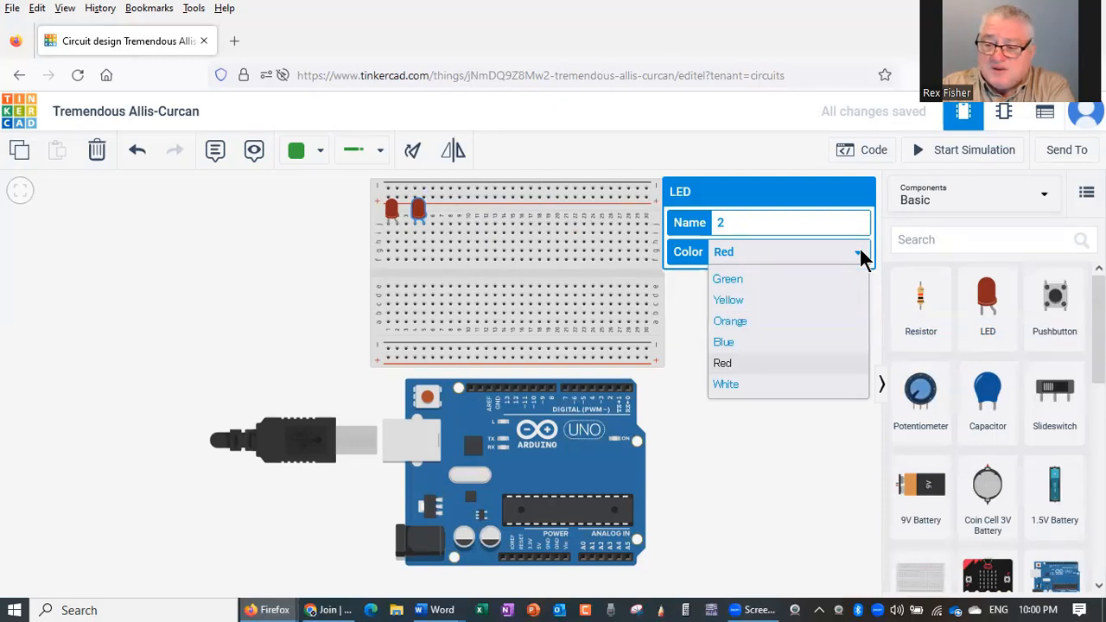
{"action": "left_click", "coordinate": [735, 300]}
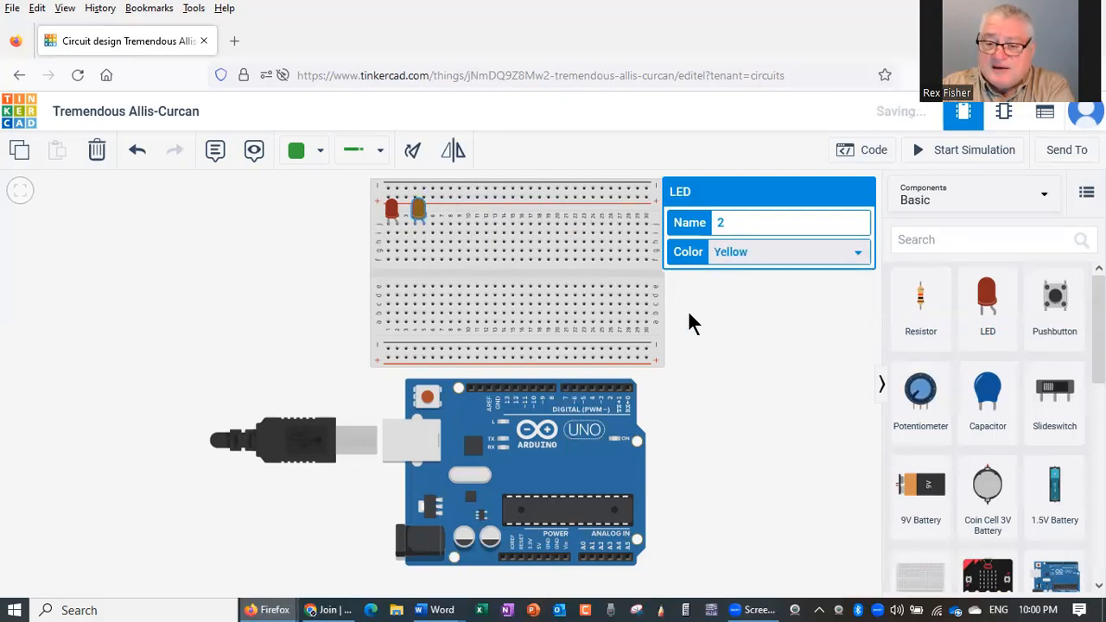
{"action": "left_click", "coordinate": [745, 348]}
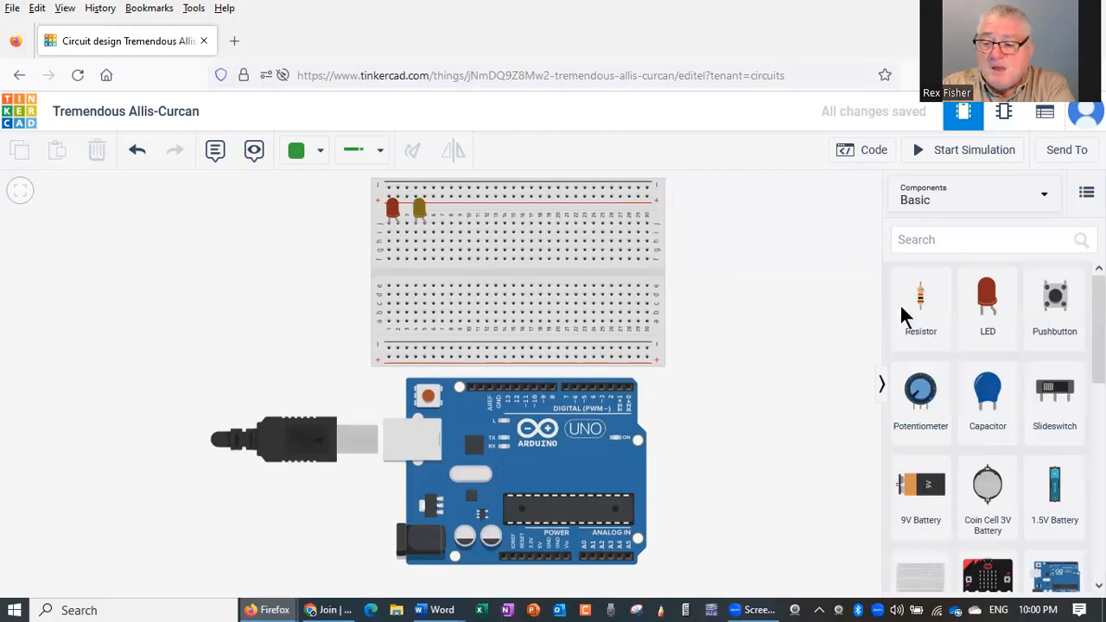
Add a third LED with its legs in columns 7 and 8 and set its color to Green
{"action": "left_click_drag", "start_coordinate": [990, 313], "coordinate": [474, 214]}
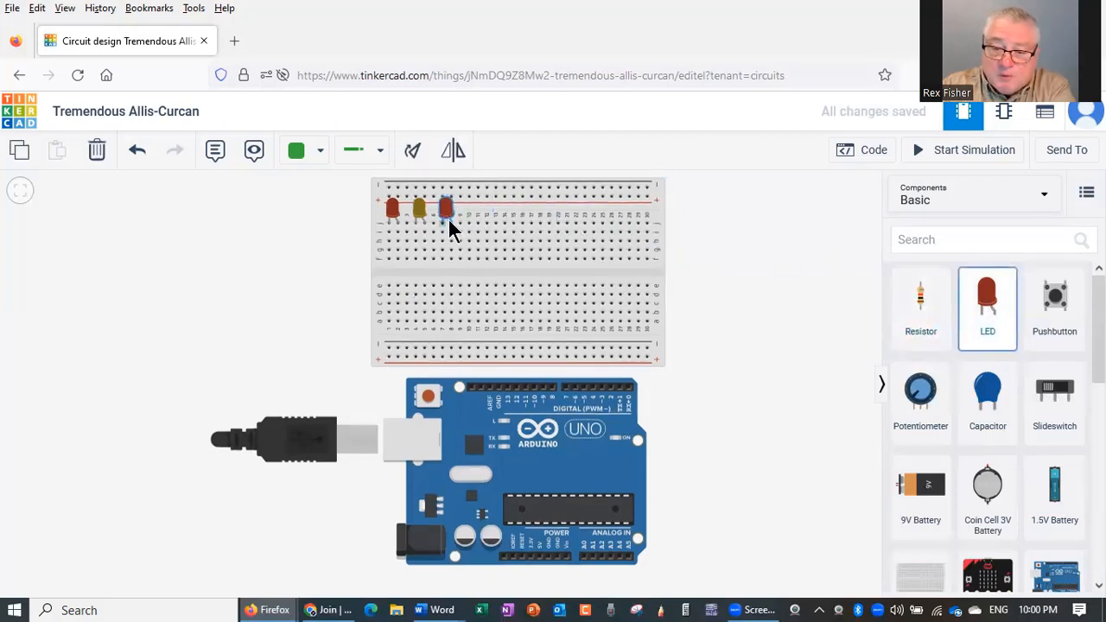
{"action": "left_click", "coordinate": [858, 249]}
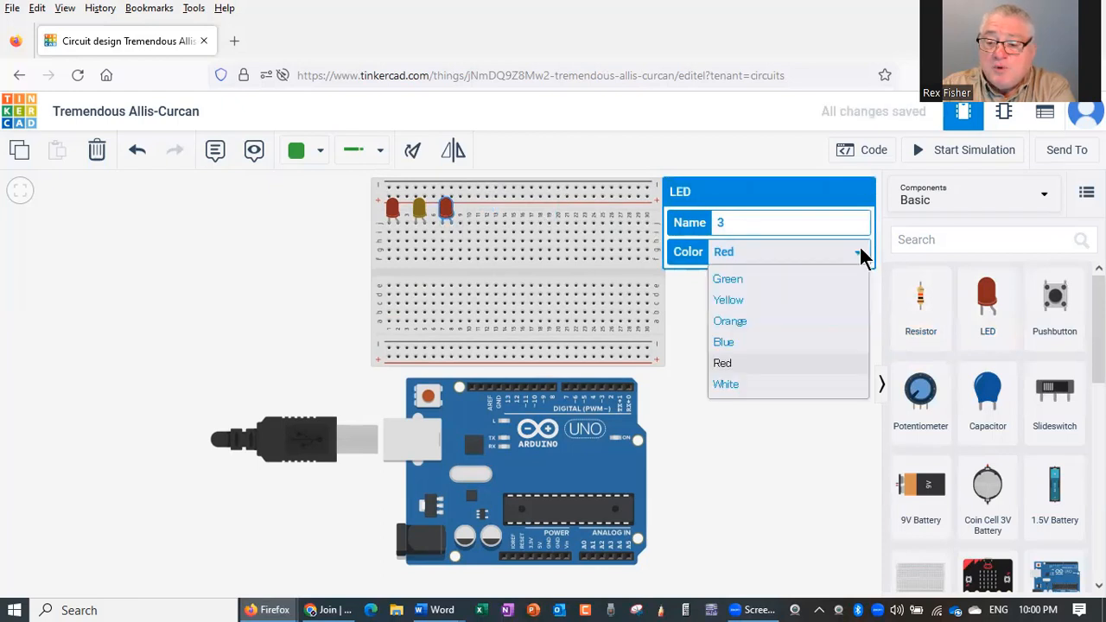
{"action": "left_click", "coordinate": [806, 280]}
{"action": "left_click", "coordinate": [771, 352]}
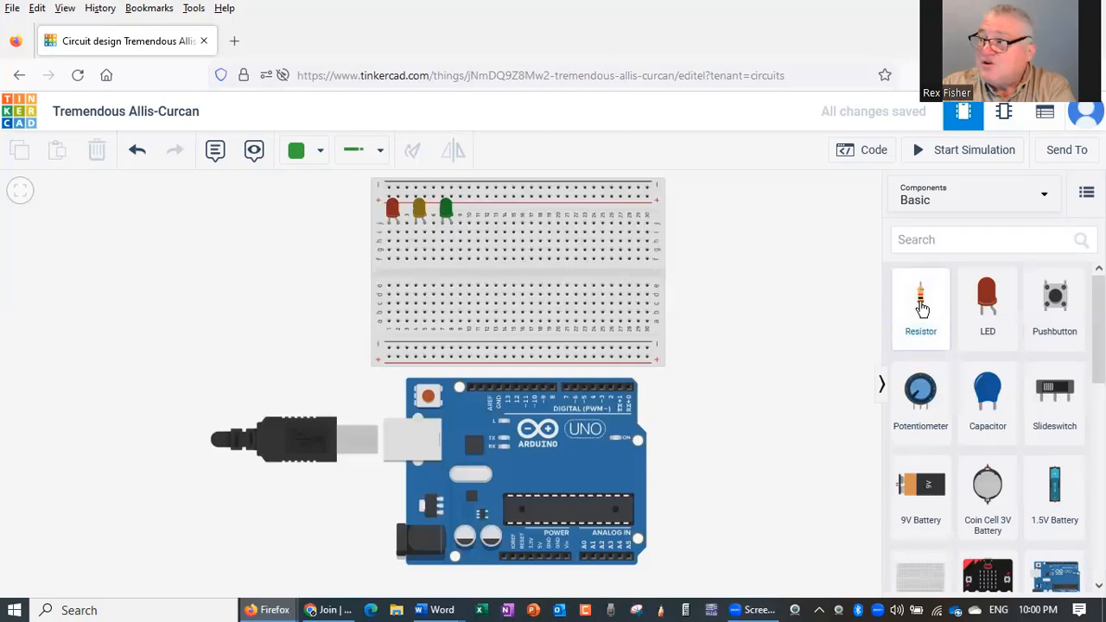
Place a resistor vertically at breadboard column 10, beside the green LED, and set its resistance to 100 Ω
{"action": "left_click_drag", "start_coordinate": [922, 308], "coordinate": [509, 232]}
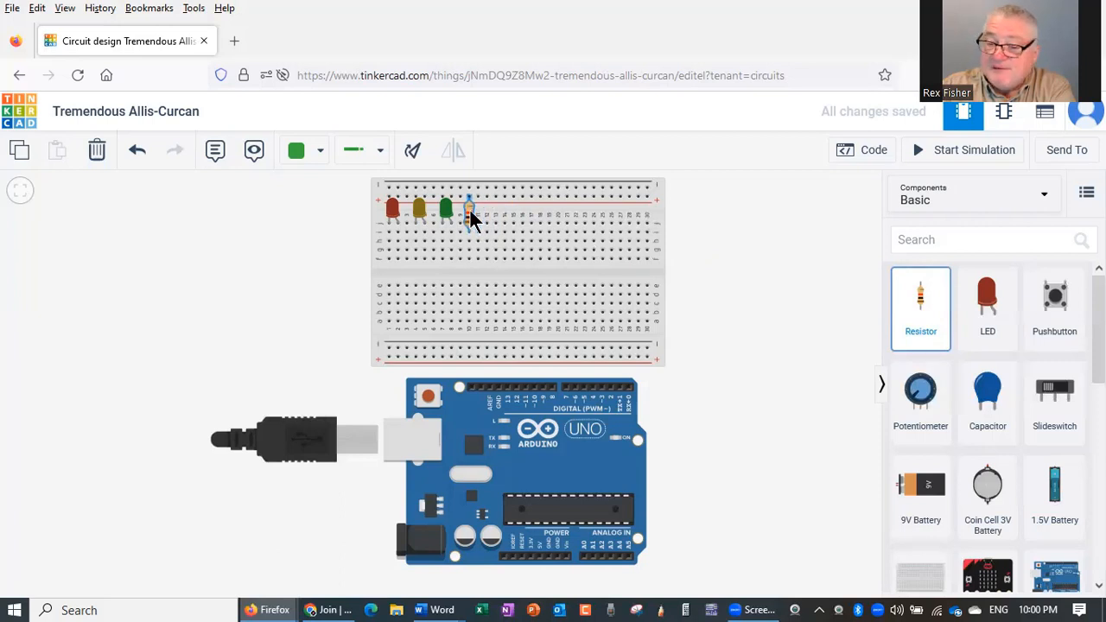
{"action": "left_click_drag", "start_coordinate": [471, 213], "coordinate": [471, 213]}
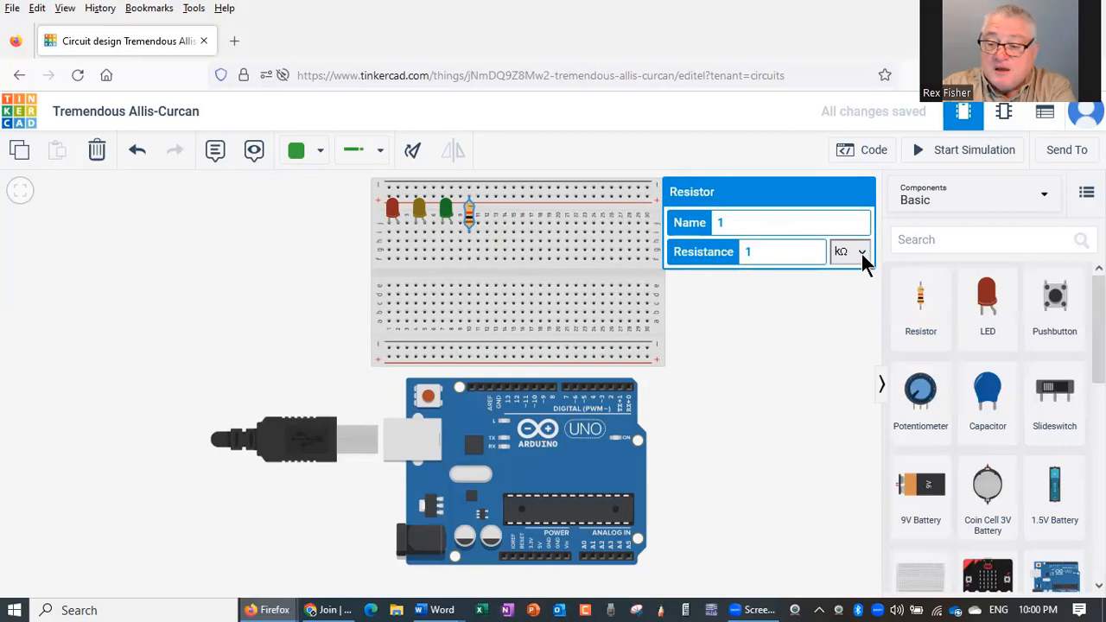
{"action": "left_click", "coordinate": [774, 251]}
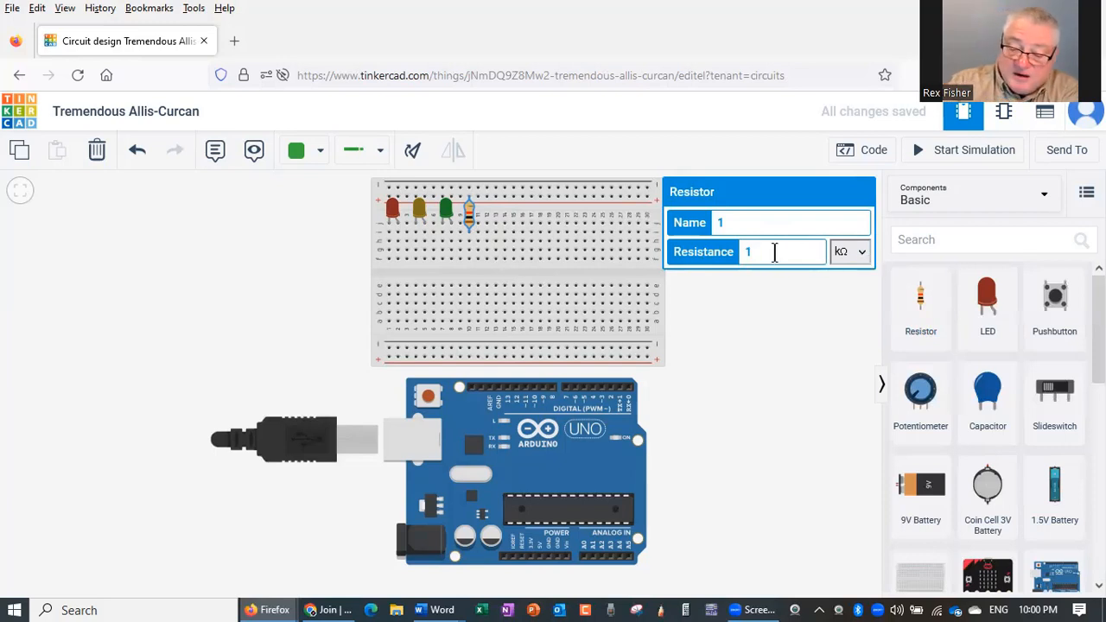
{"action": "type", "text": "00"}
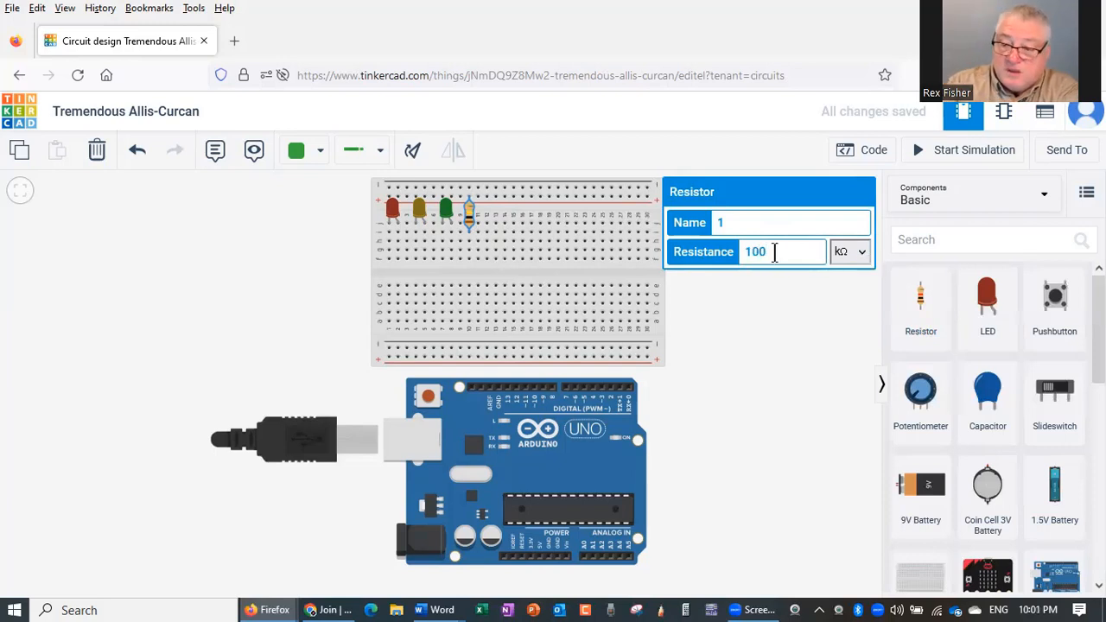
{"action": "left_click", "coordinate": [867, 261]}
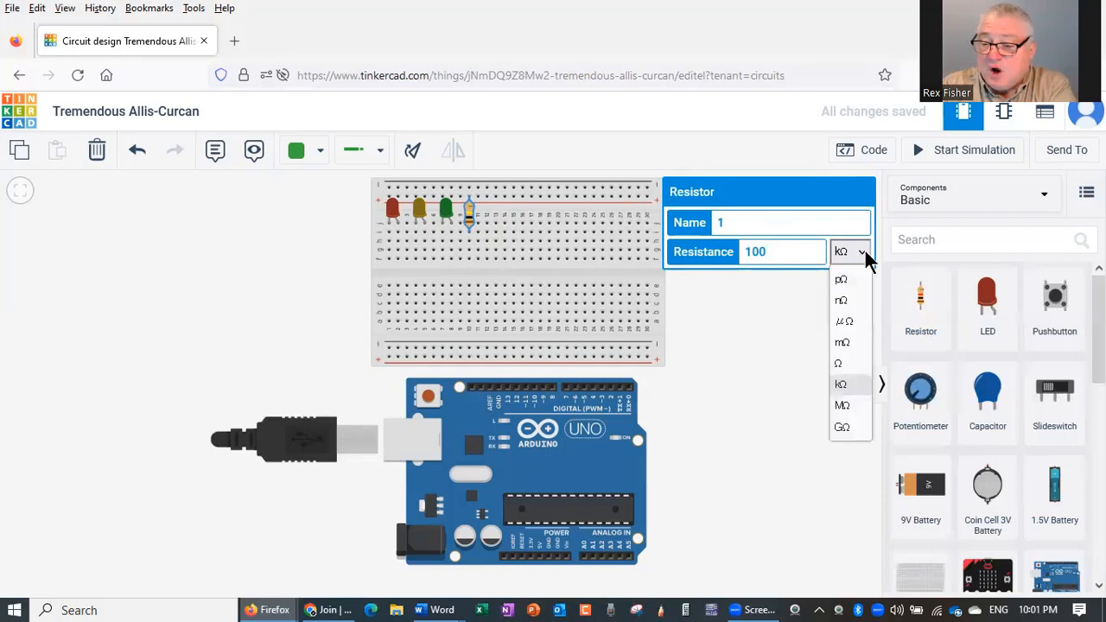
{"action": "left_click", "coordinate": [856, 363]}
{"action": "left_click", "coordinate": [853, 370]}
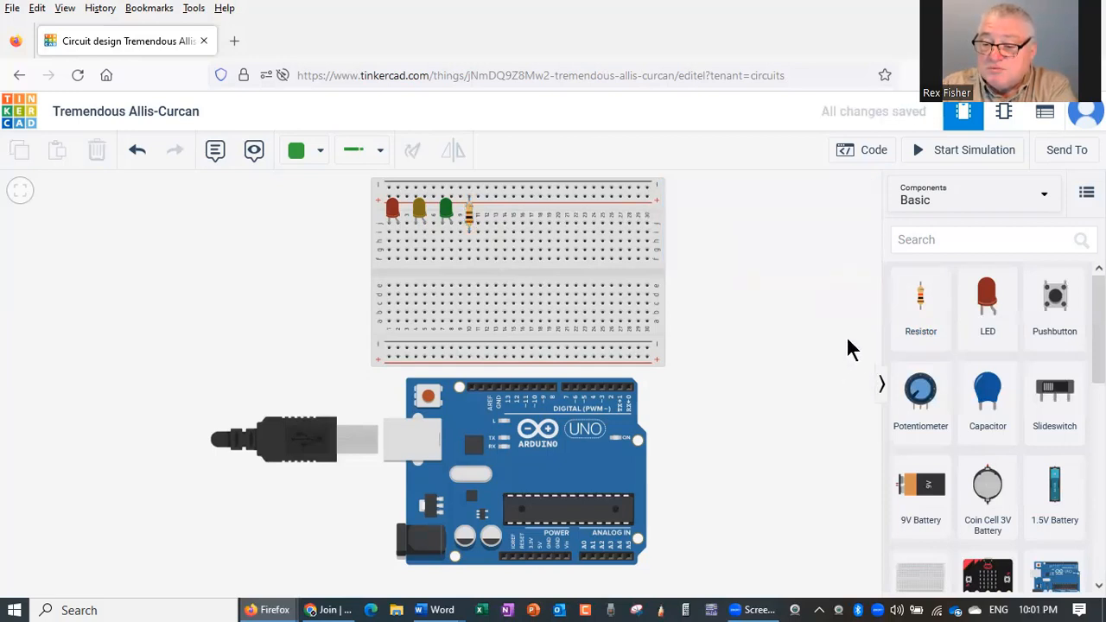
{"action": "left_click", "coordinate": [470, 218]}
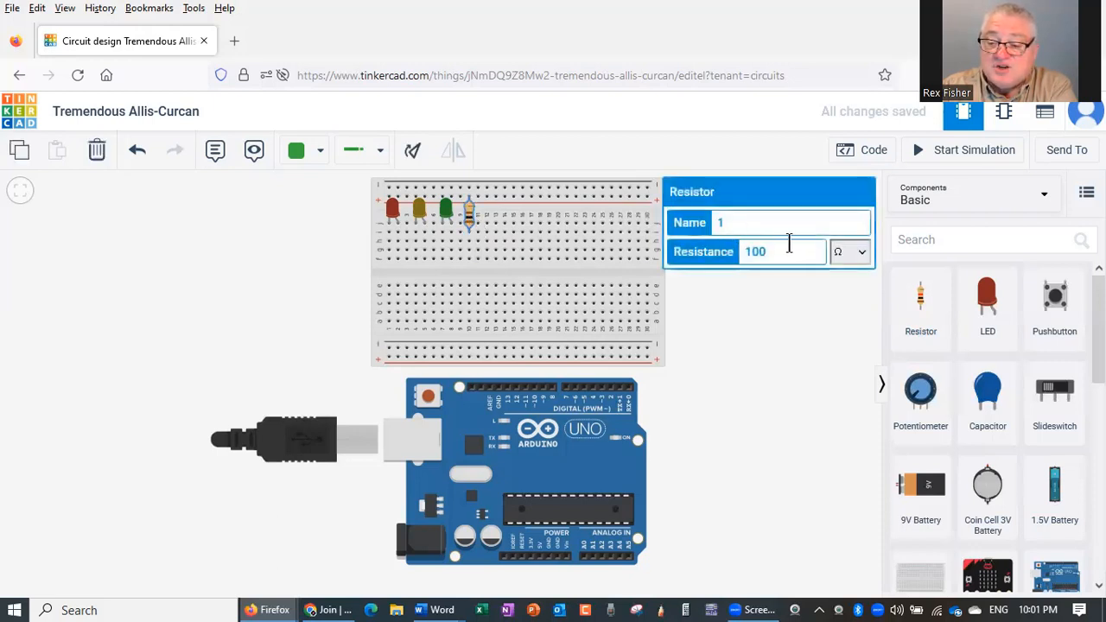
{"action": "left_click", "coordinate": [752, 301]}
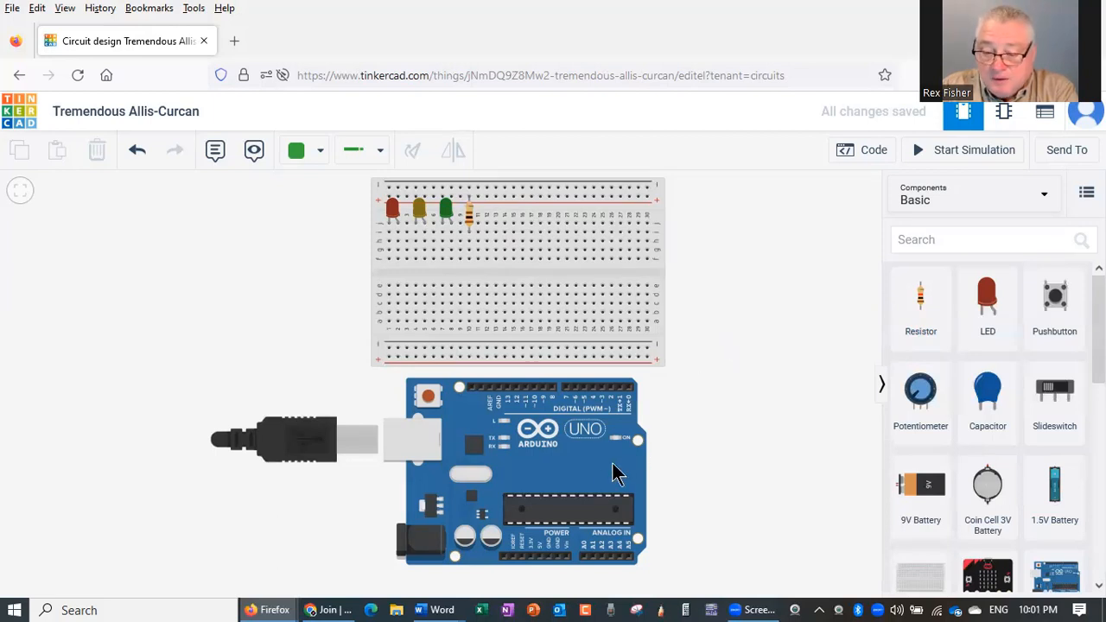
Route a wire from the Arduino's 5V pin around the right side of both boards to the breadboard's upper positive rail
{"action": "left_click", "coordinate": [541, 558]}
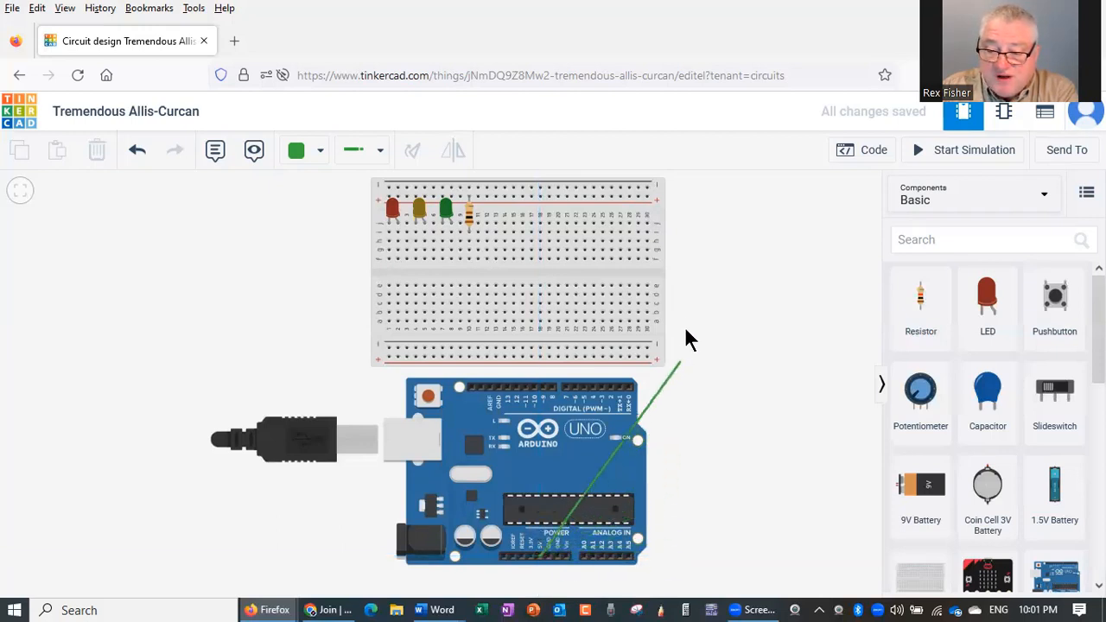
{"action": "left_click", "coordinate": [557, 260]}
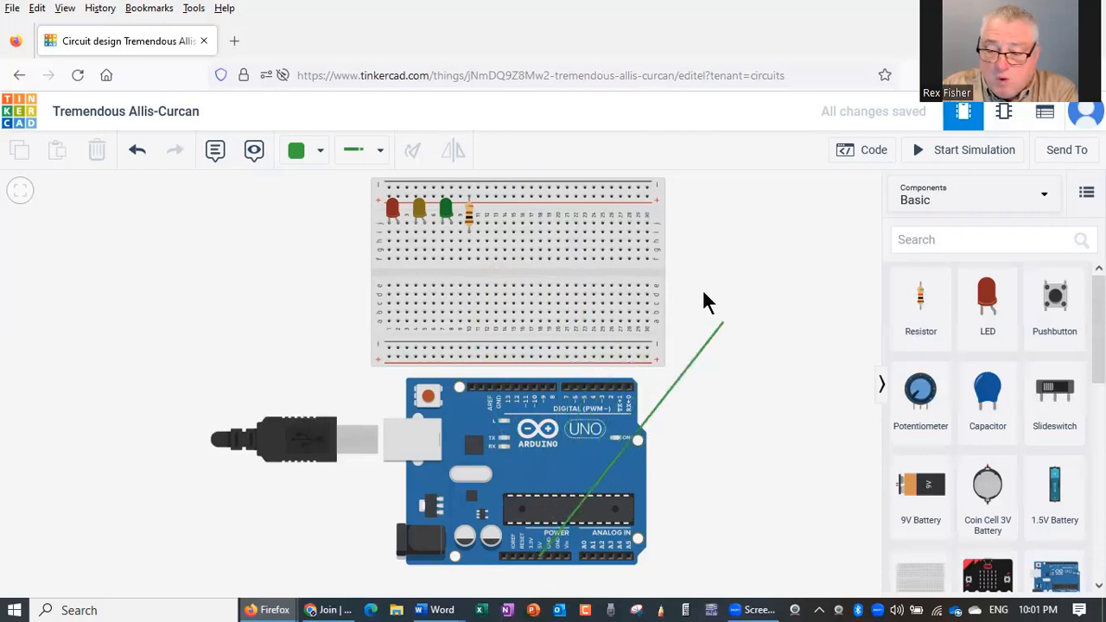
{"action": "left_click", "coordinate": [553, 283]}
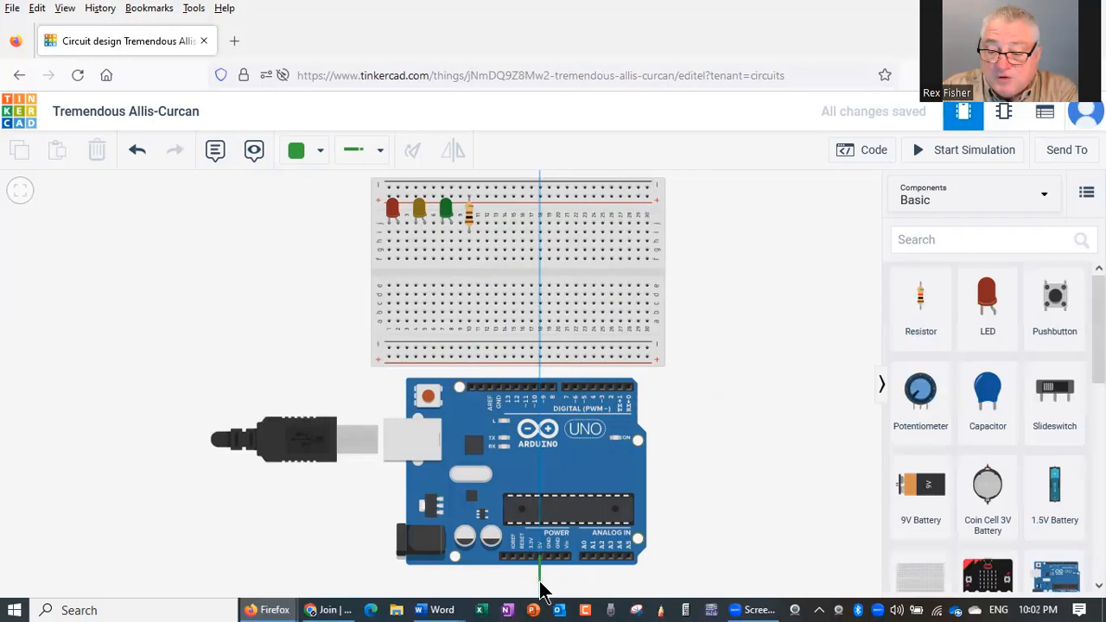
{"action": "left_click", "coordinate": [540, 586]}
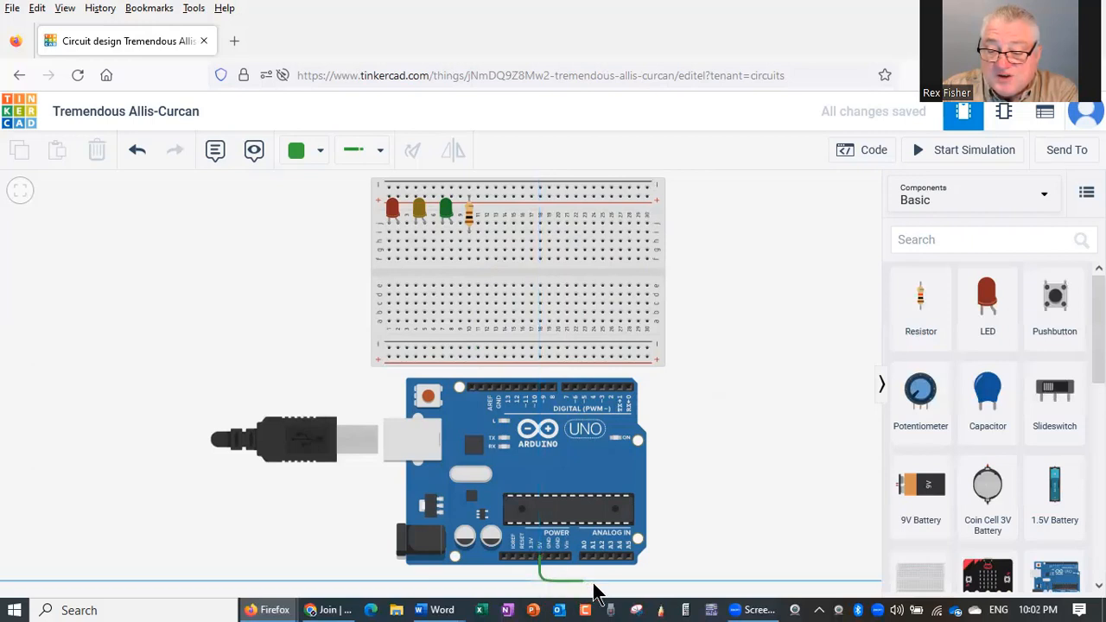
{"action": "left_click", "coordinate": [724, 588]}
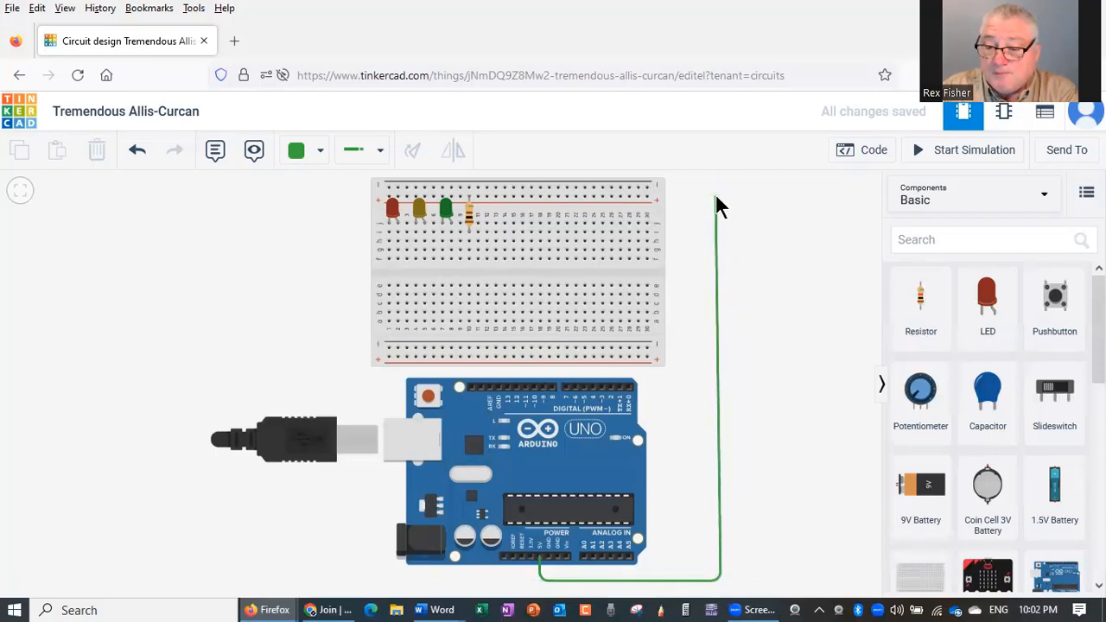
{"action": "left_click", "coordinate": [717, 197]}
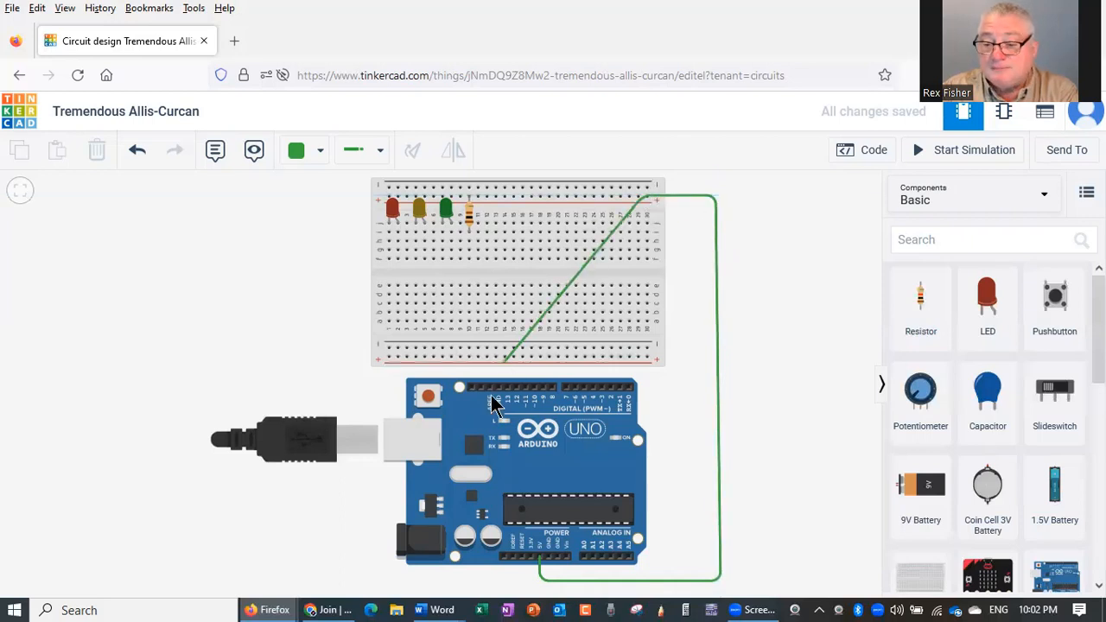
{"action": "left_click", "coordinate": [630, 198]}
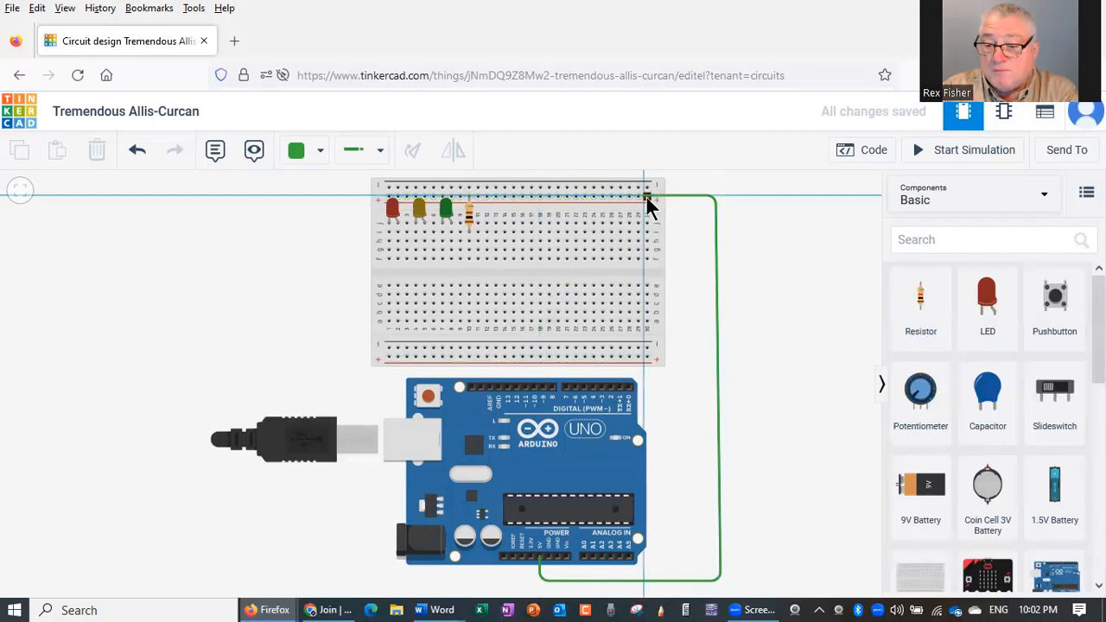
{"action": "left_click", "coordinate": [646, 197]}
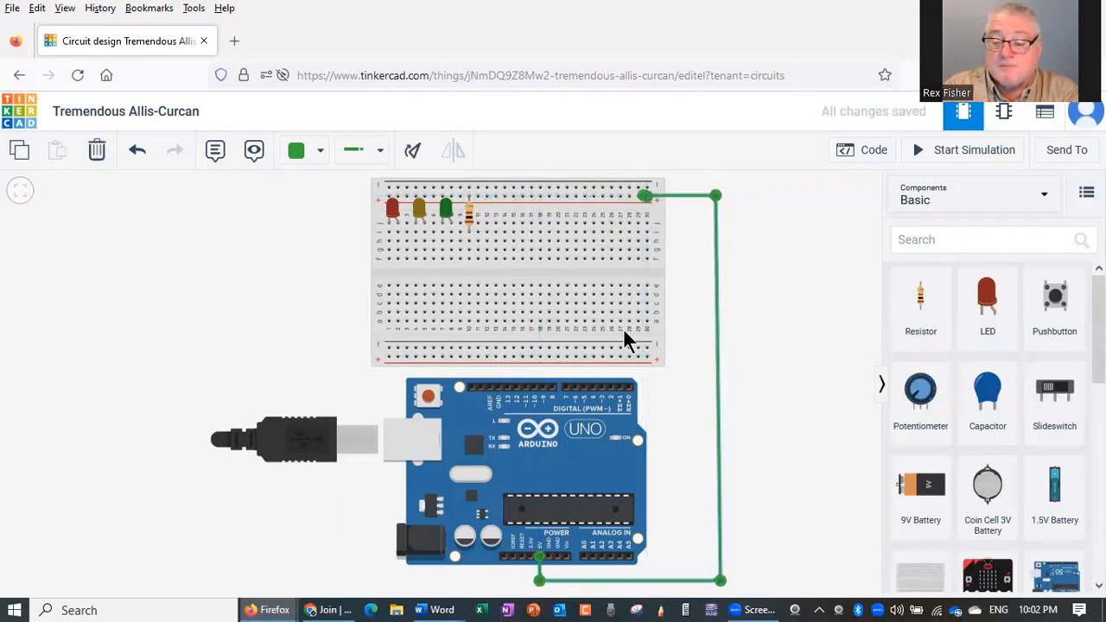
Change the color of the 5V power wire to red
{"action": "left_click", "coordinate": [322, 154]}
{"action": "left_click", "coordinate": [319, 232]}
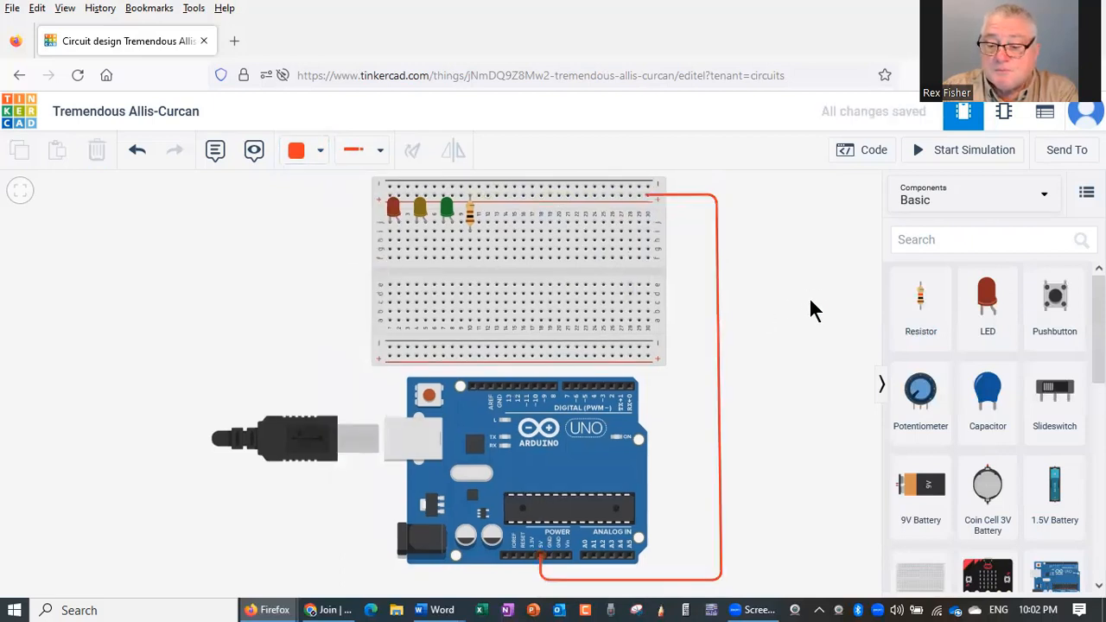
{"action": "left_click", "coordinate": [718, 226]}
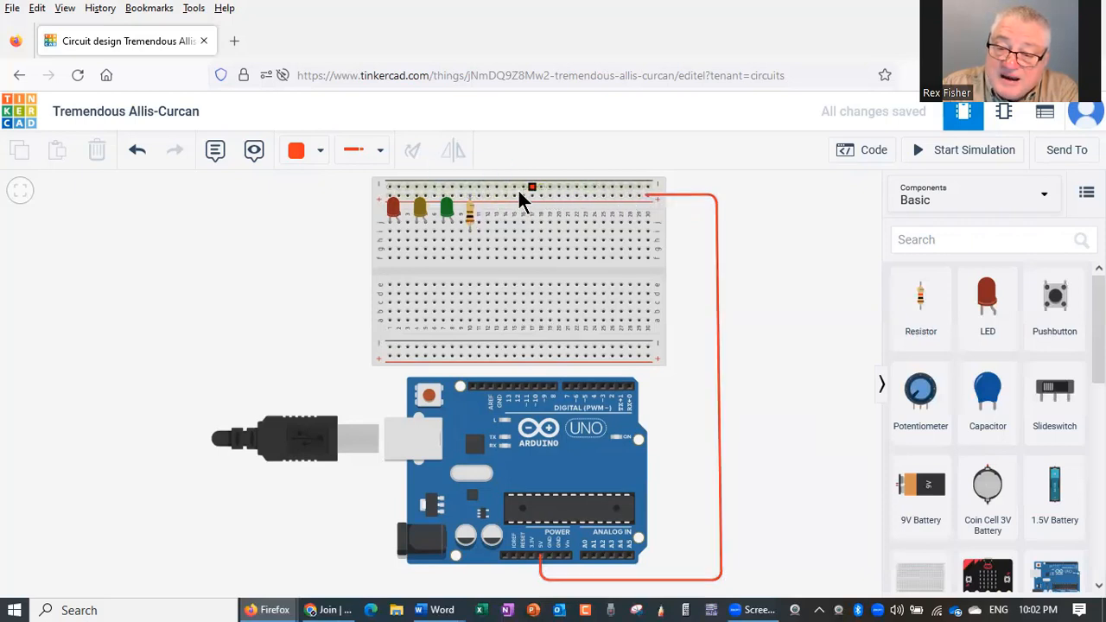
Route a wire from the Arduino's GND pin next to 5V, outside the red wire, to the breadboard's upper negative rail
{"action": "left_click", "coordinate": [551, 557]}
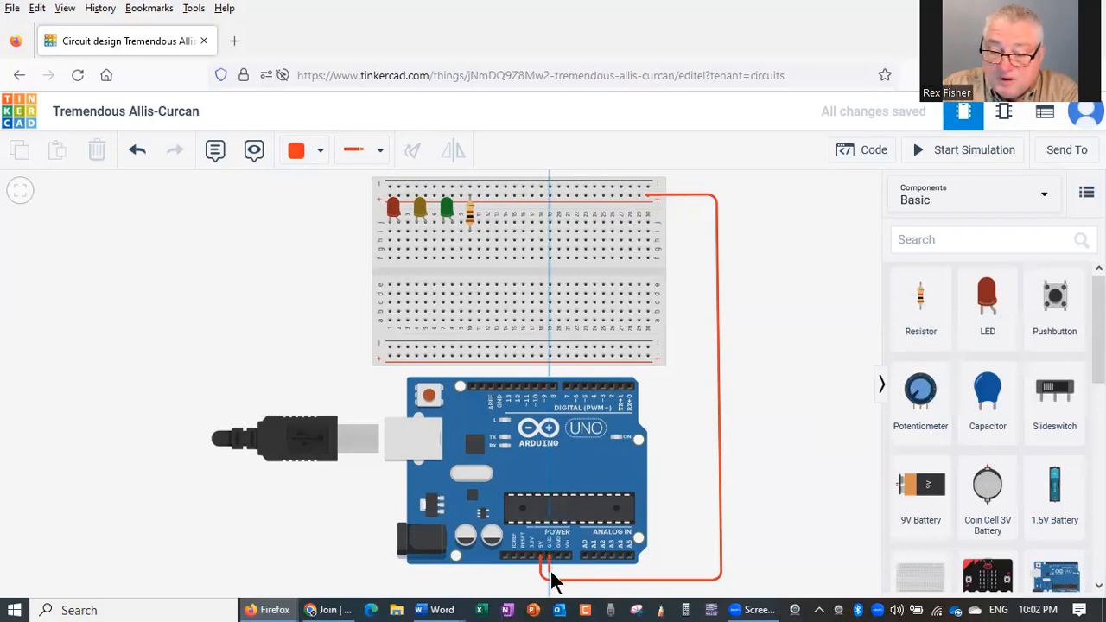
{"action": "left_click", "coordinate": [553, 573]}
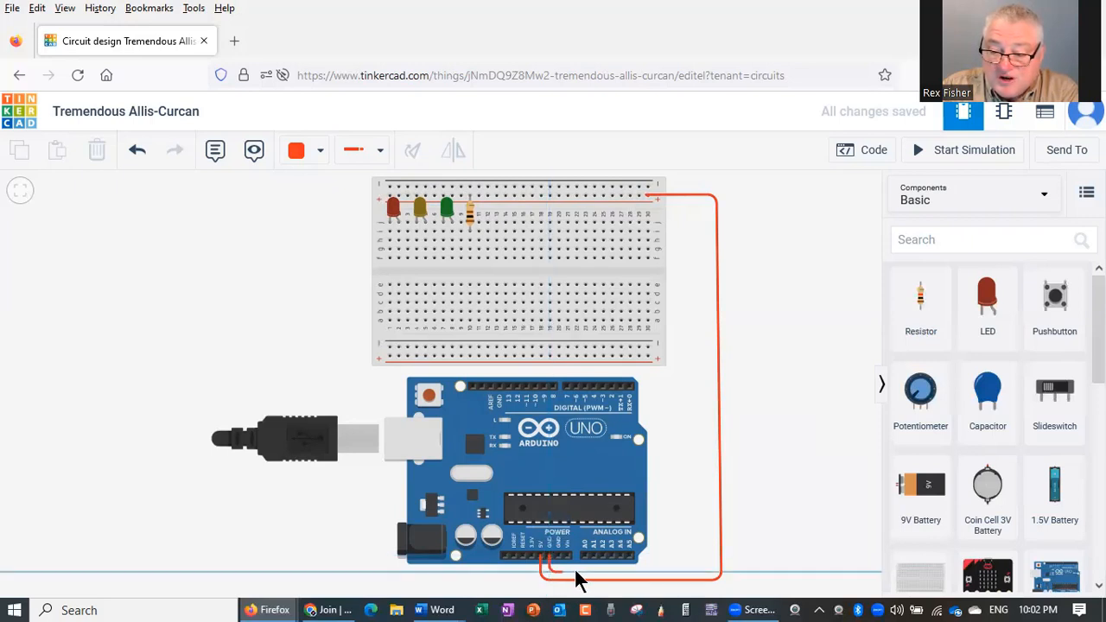
{"action": "left_click", "coordinate": [749, 573]}
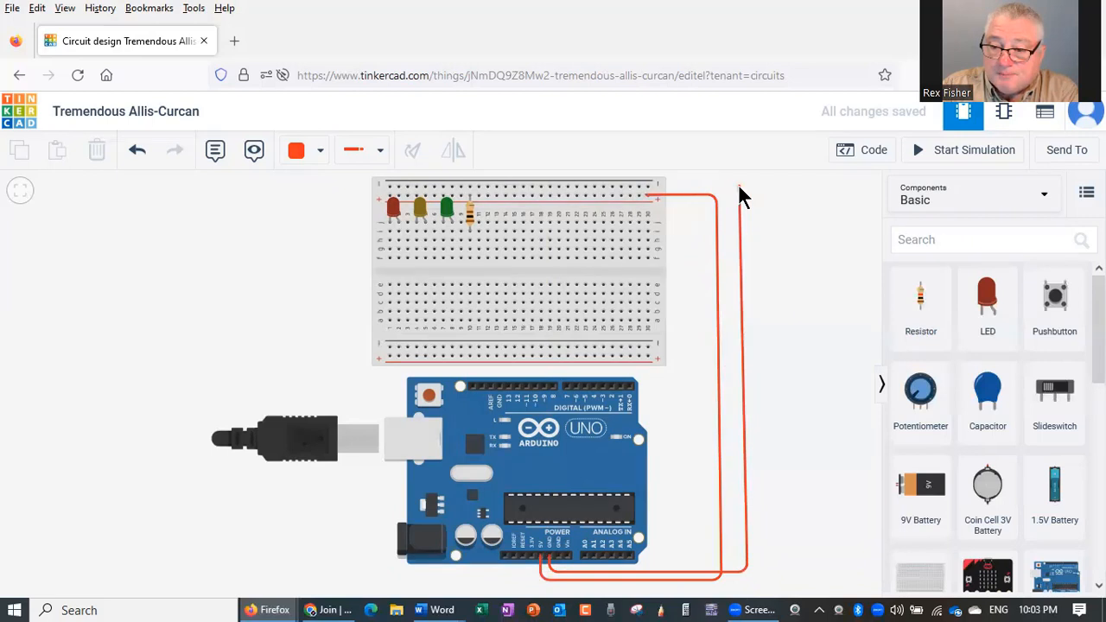
{"action": "left_click", "coordinate": [740, 186]}
{"action": "left_click", "coordinate": [647, 186]}
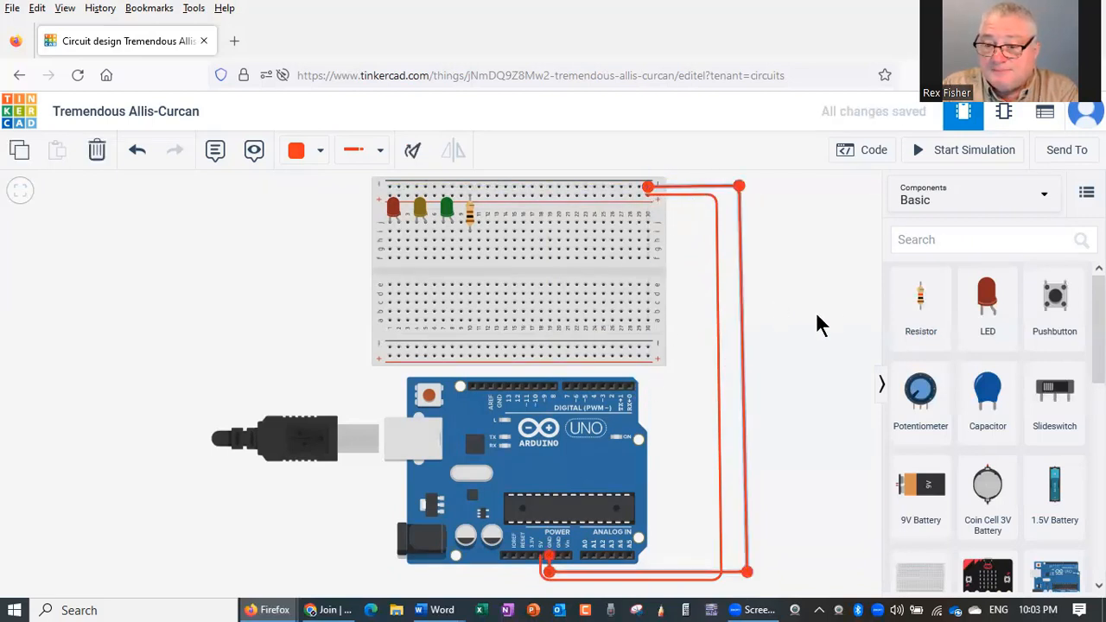
Change the color of the GND wire to black
{"action": "left_click", "coordinate": [321, 154]}
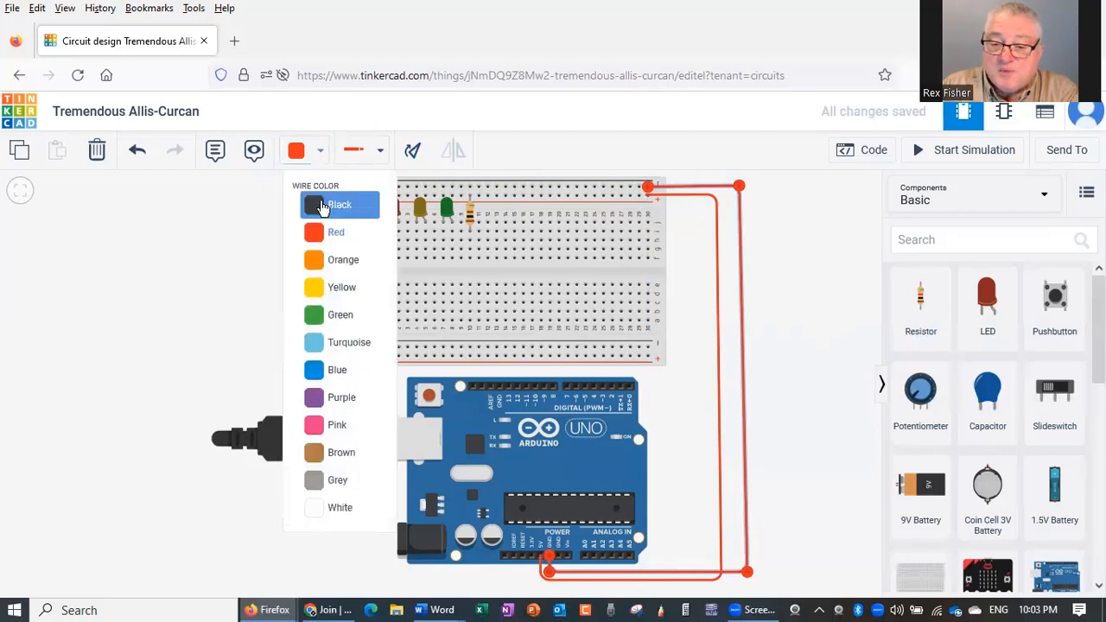
{"action": "left_click", "coordinate": [325, 204]}
{"action": "left_click", "coordinate": [790, 315]}
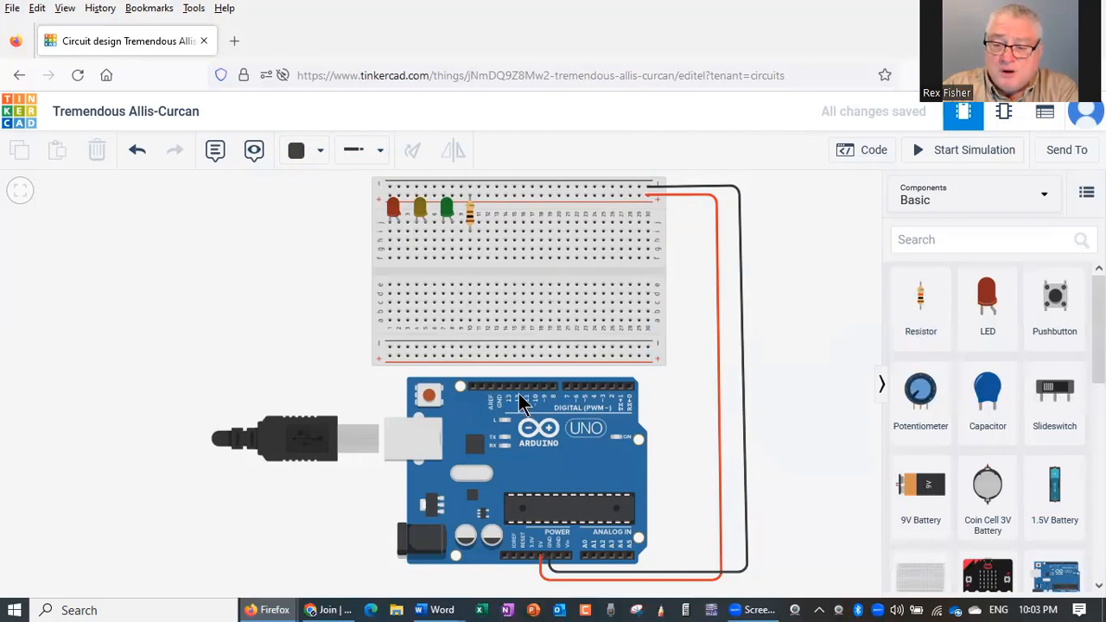
Connect the resistor's column 10 to the right legs of the green, yellow and red LEDs with black jumpers in rows h, g and f
{"action": "left_click", "coordinate": [468, 241]}
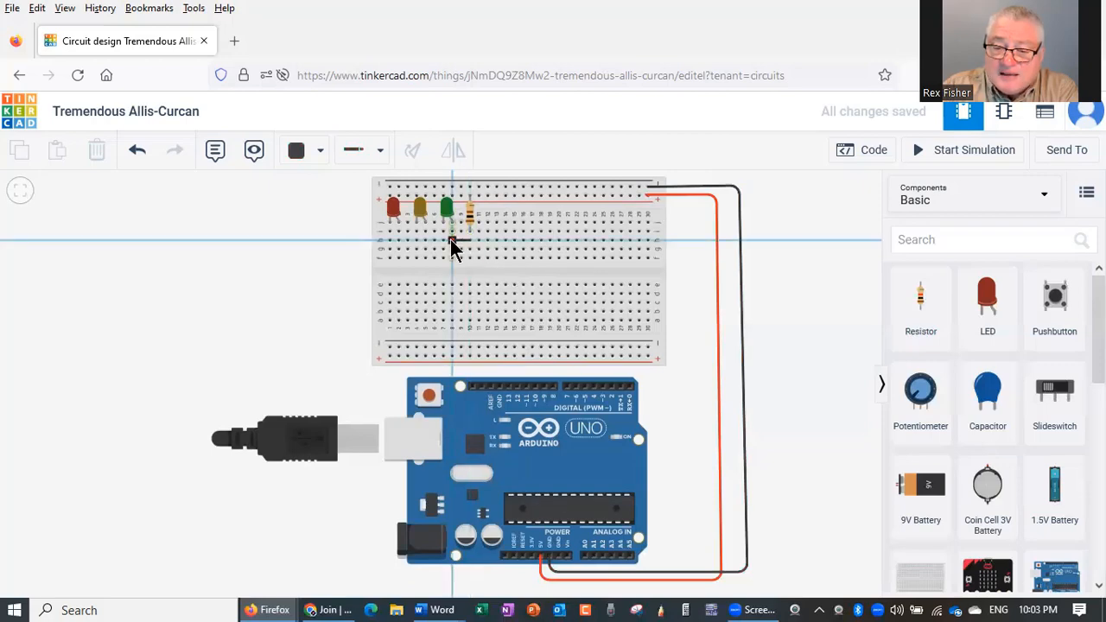
{"action": "left_click", "coordinate": [451, 240]}
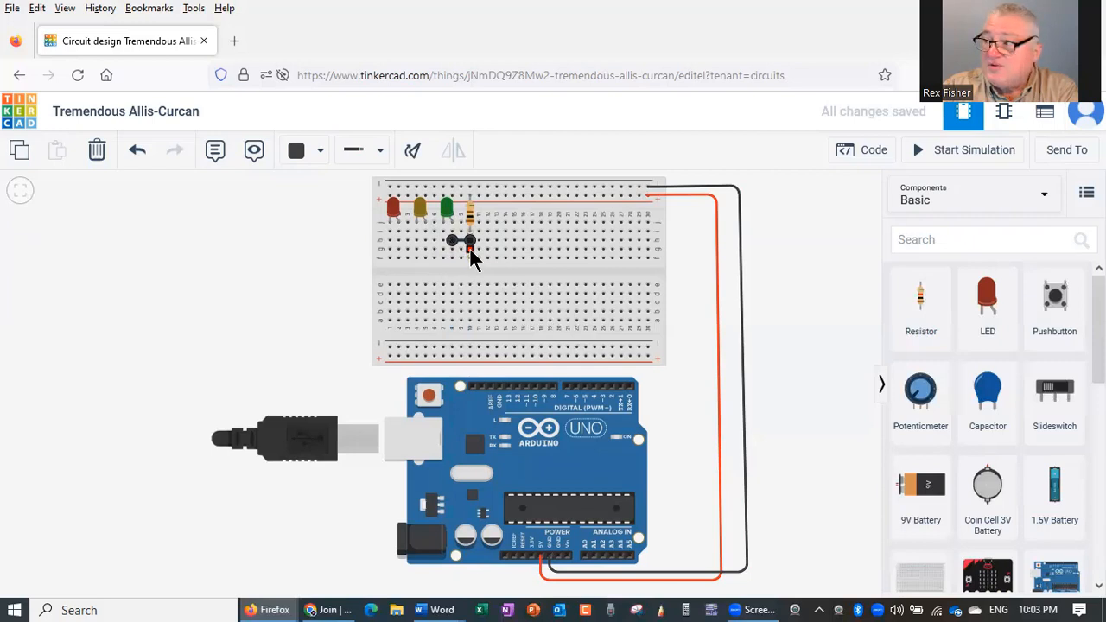
{"action": "left_click", "coordinate": [470, 249]}
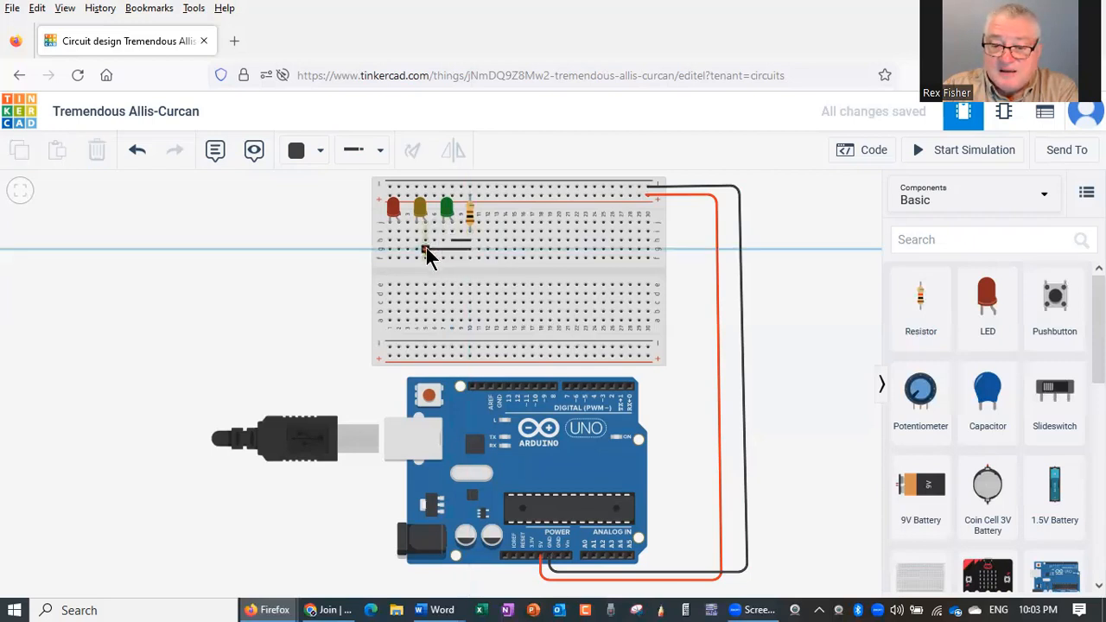
{"action": "left_click", "coordinate": [426, 249]}
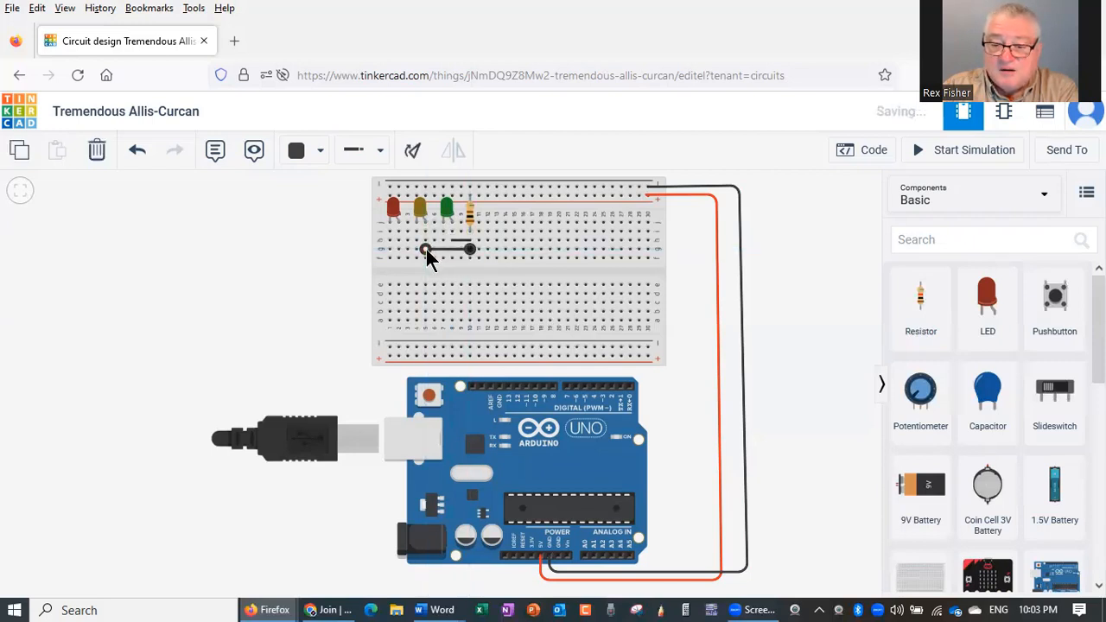
{"action": "left_click", "coordinate": [470, 258]}
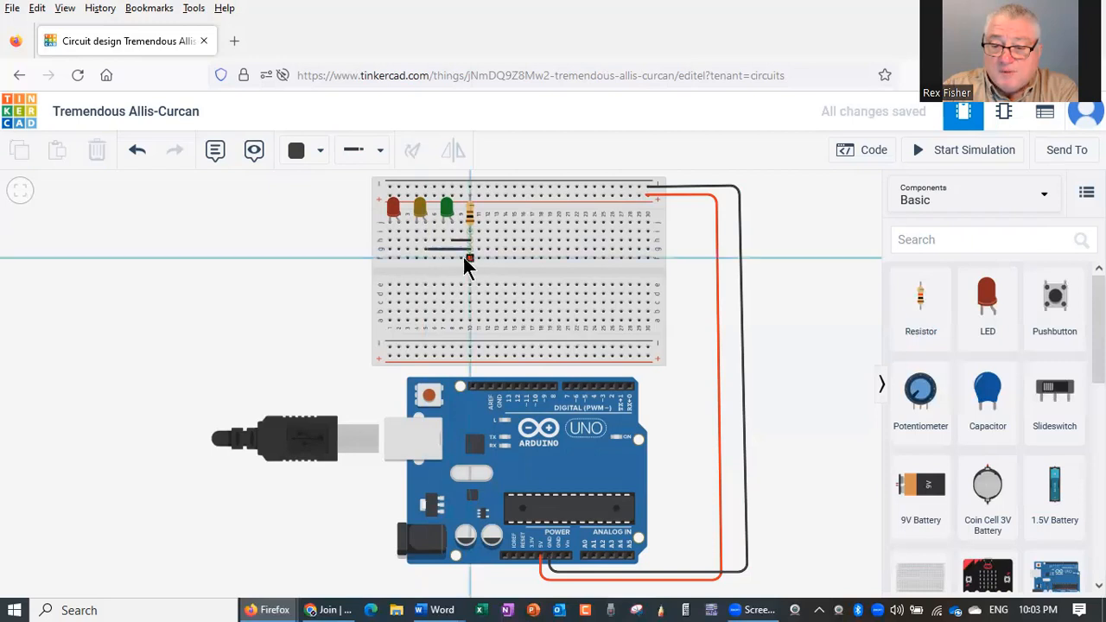
{"action": "left_click", "coordinate": [397, 258]}
{"action": "left_click", "coordinate": [303, 243]}
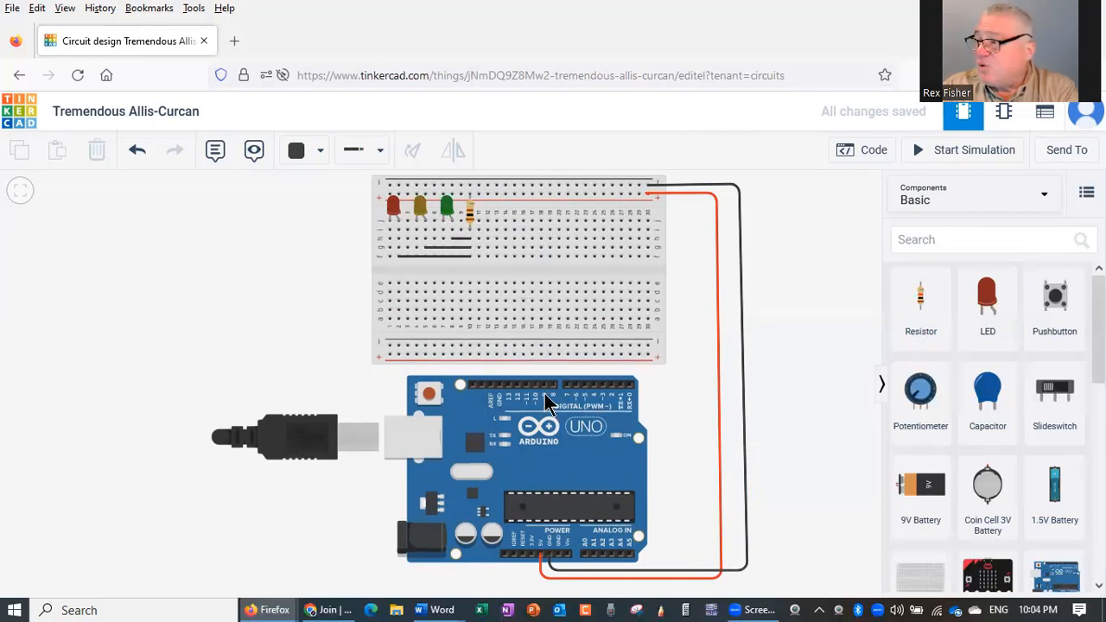
Wire Arduino pin 3 to the green LED's left leg in breadboard row h and color the wire green
{"action": "left_click", "coordinate": [601, 385]}
{"action": "left_click", "coordinate": [443, 232]}
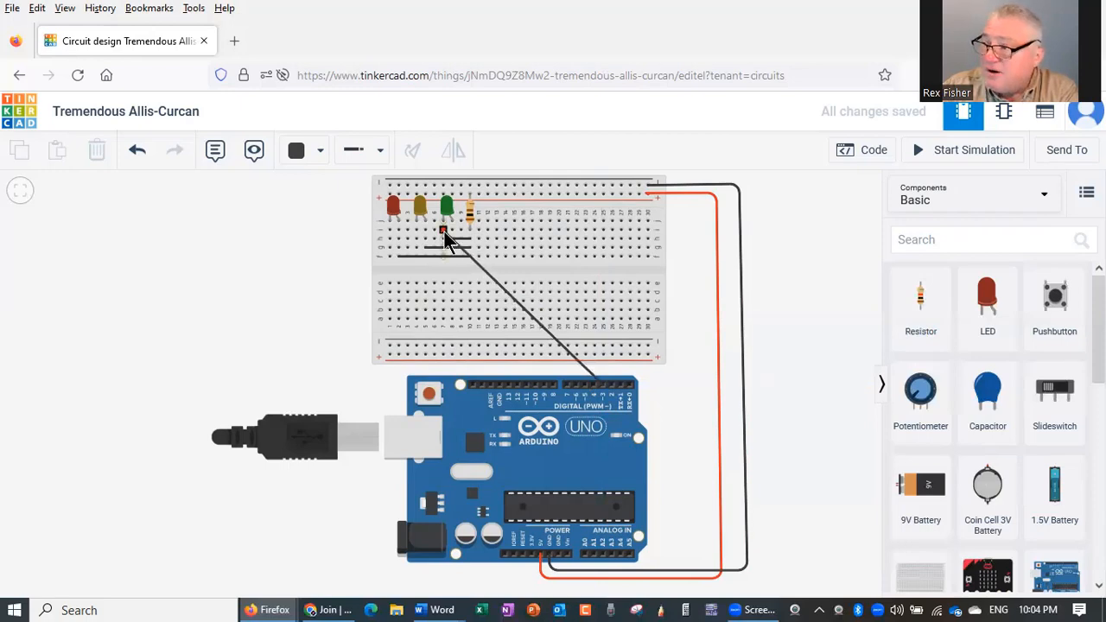
{"action": "left_click_drag", "start_coordinate": [443, 231], "coordinate": [442, 240]}
{"action": "left_click", "coordinate": [319, 151]}
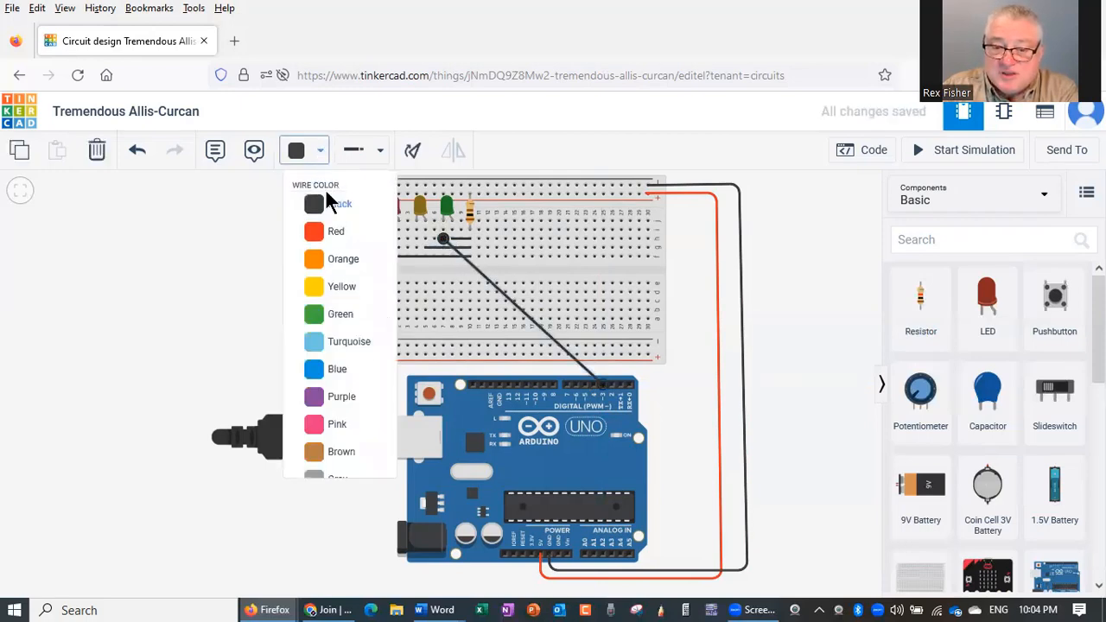
{"action": "left_click", "coordinate": [350, 314]}
{"action": "left_click", "coordinate": [245, 317]}
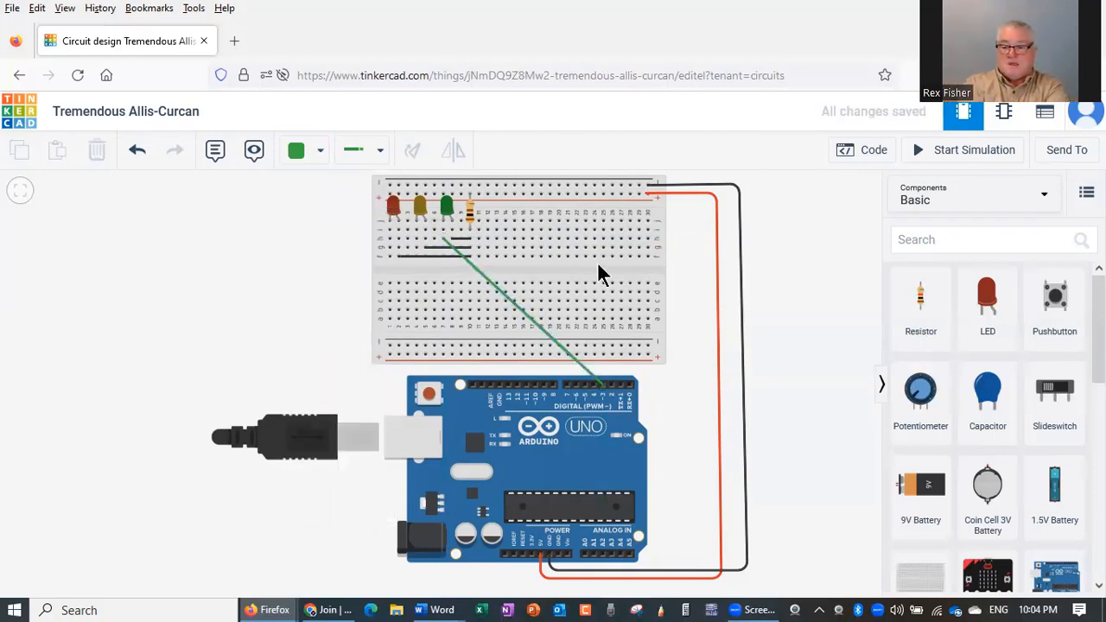
Wire the yellow LED's left leg in breadboard row h to Arduino pin 5 and color the wire yellow
{"action": "left_click", "coordinate": [416, 238]}
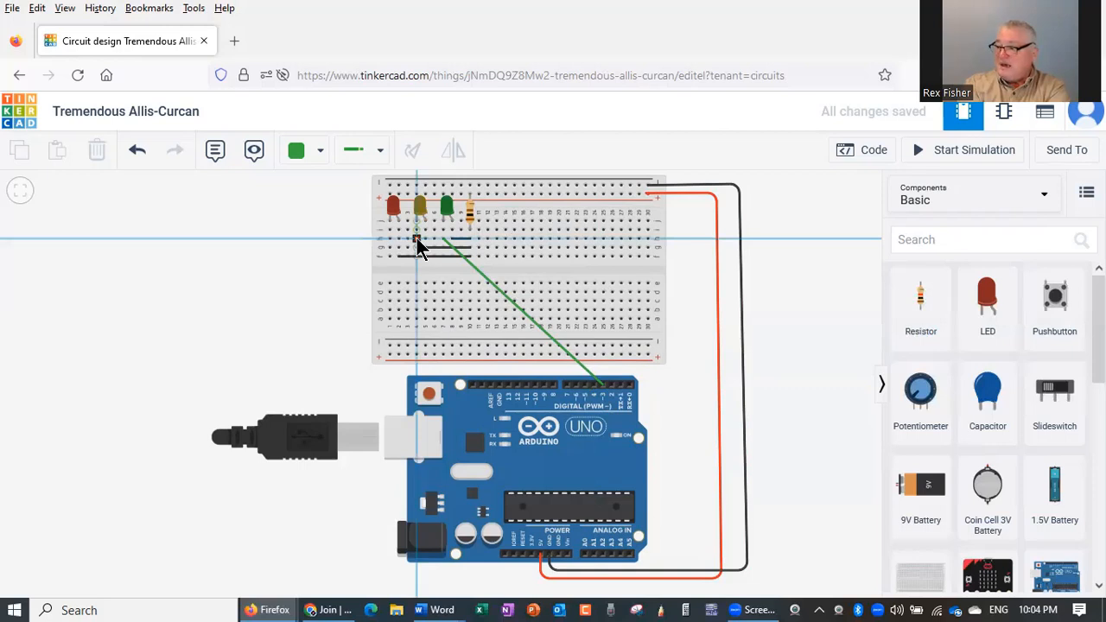
{"action": "left_click", "coordinate": [586, 388]}
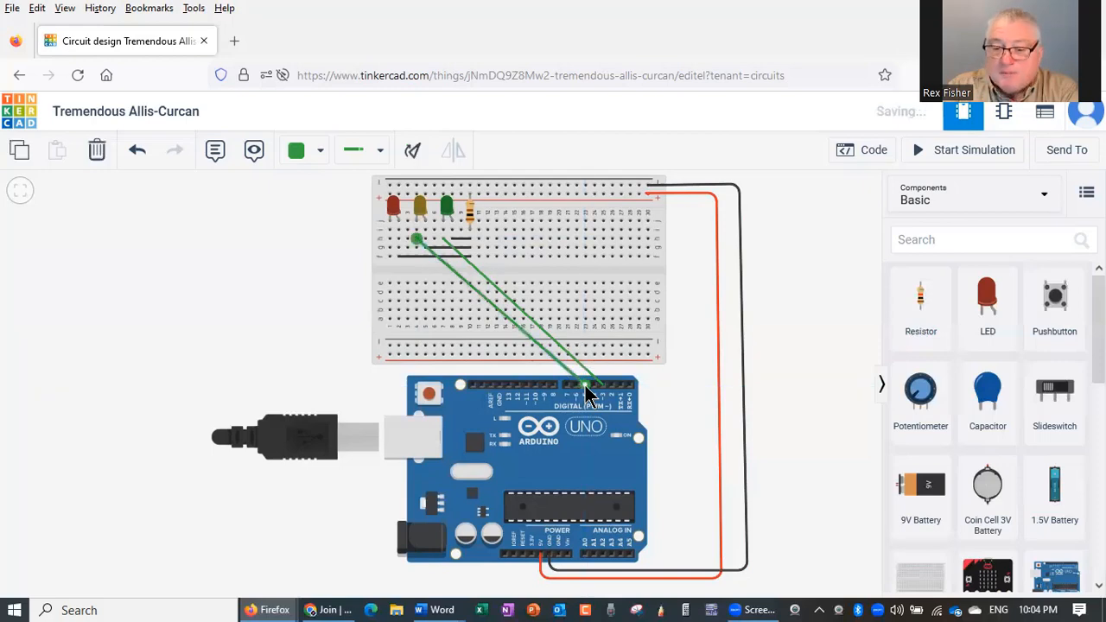
{"action": "left_click", "coordinate": [318, 152]}
{"action": "left_click", "coordinate": [344, 287]}
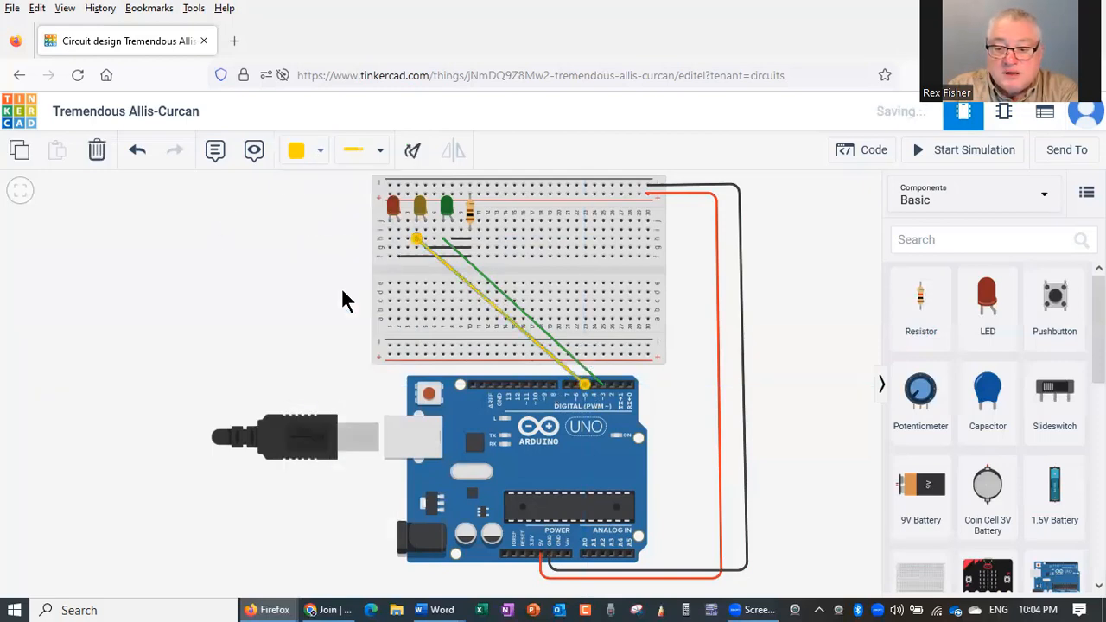
Wire the red LED's left leg in breadboard row h to Arduino pin 7 and color the wire red
{"action": "left_click", "coordinate": [390, 239]}
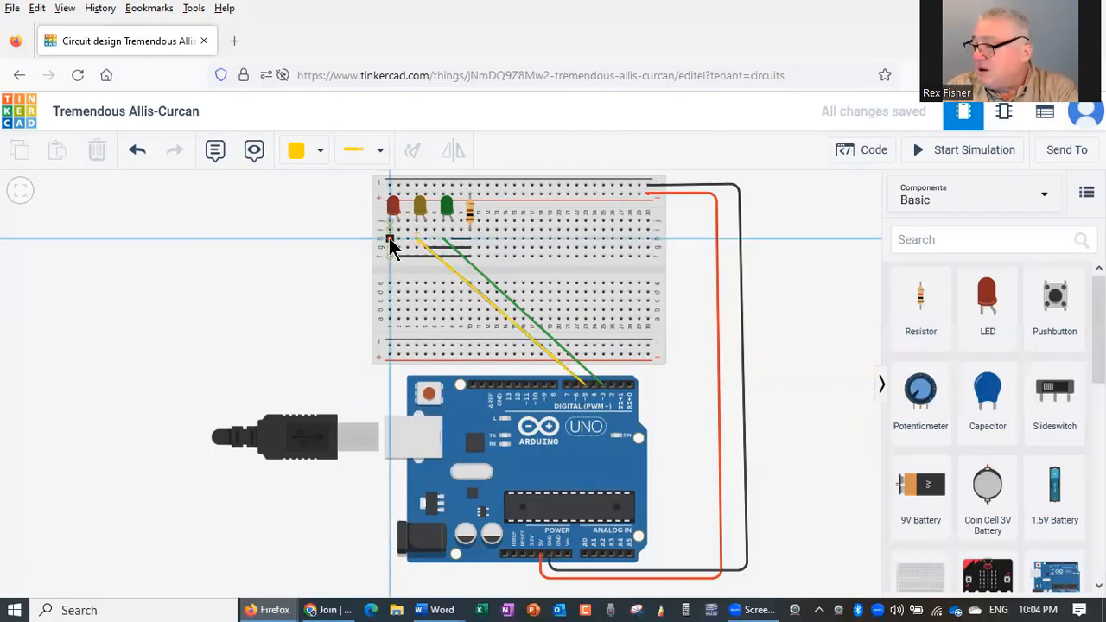
{"action": "left_click", "coordinate": [570, 391]}
{"action": "left_click", "coordinate": [569, 386]}
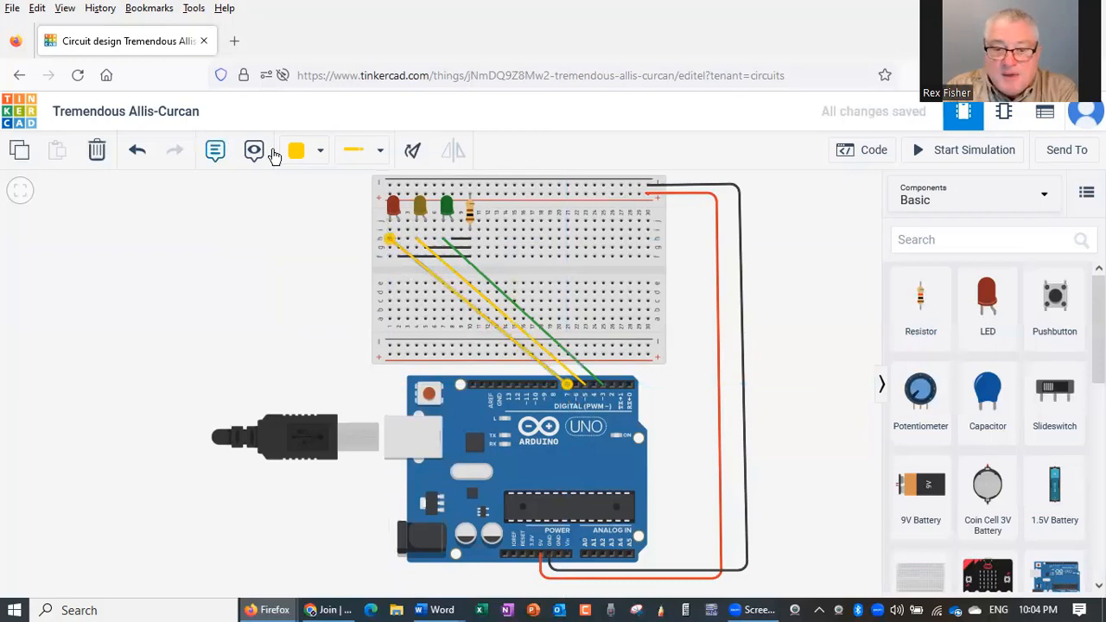
{"action": "left_click", "coordinate": [321, 152]}
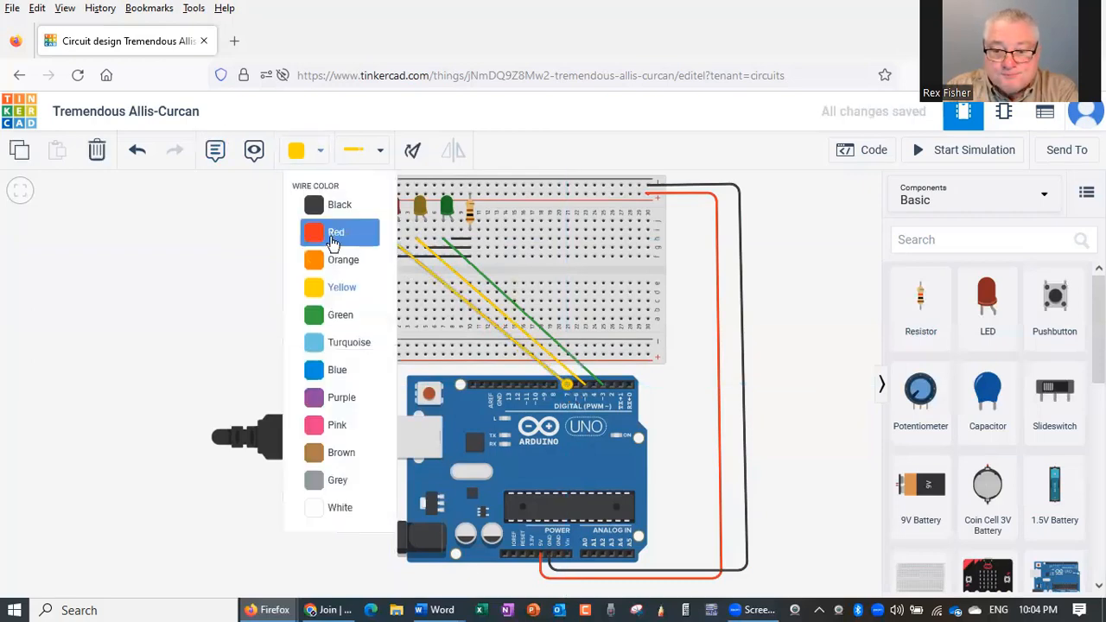
{"action": "left_click", "coordinate": [333, 232]}
{"action": "left_click", "coordinate": [187, 310]}
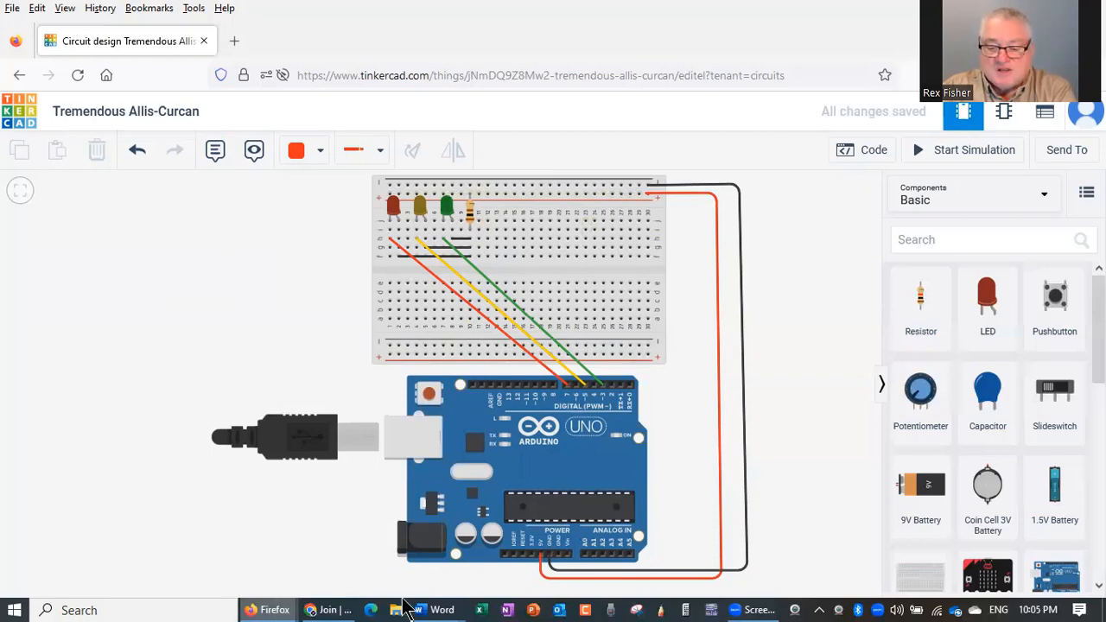
Switch to the ET 102 instructions in Word and review the wiring steps and the section on adding the code
{"action": "mouse_move", "coordinate": [431, 610]}
{"action": "left_click", "coordinate": [605, 550]}
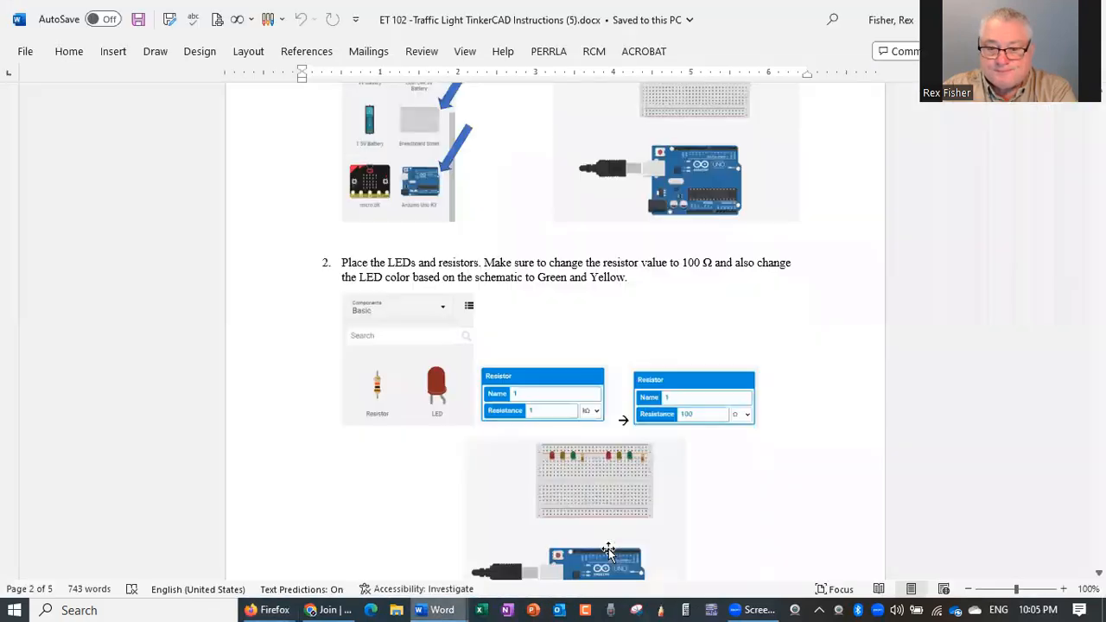
{"action": "scroll", "coordinate": [645, 289], "scroll_direction": "down", "scroll_amount": 4}
{"action": "scroll", "coordinate": [646, 288], "scroll_direction": "down", "scroll_amount": 8}
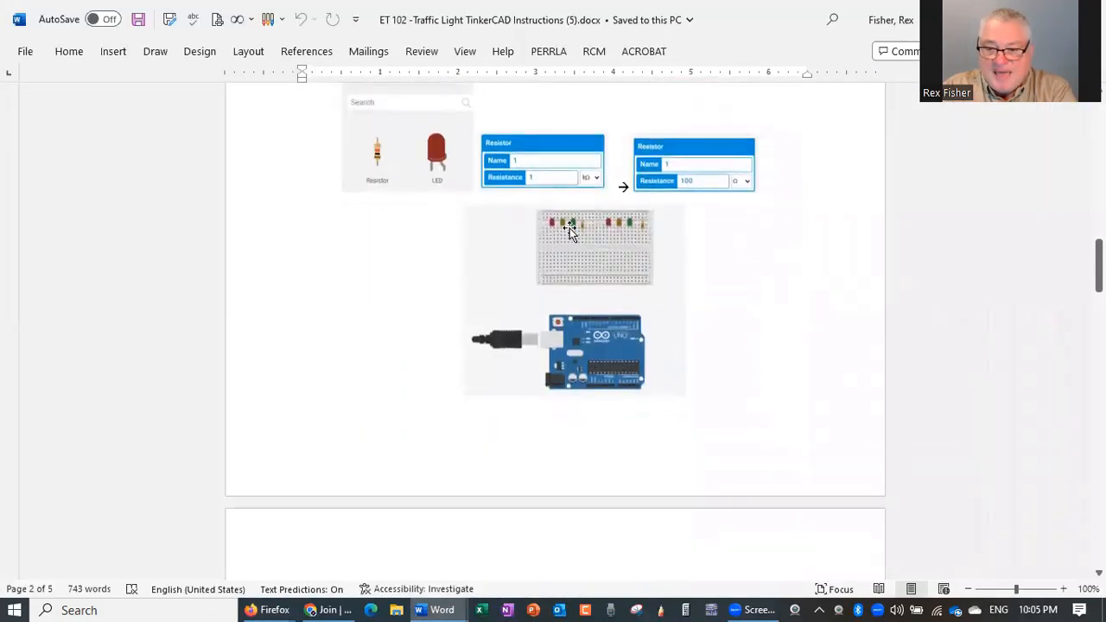
{"action": "scroll", "coordinate": [631, 233], "scroll_direction": "down", "scroll_amount": 3}
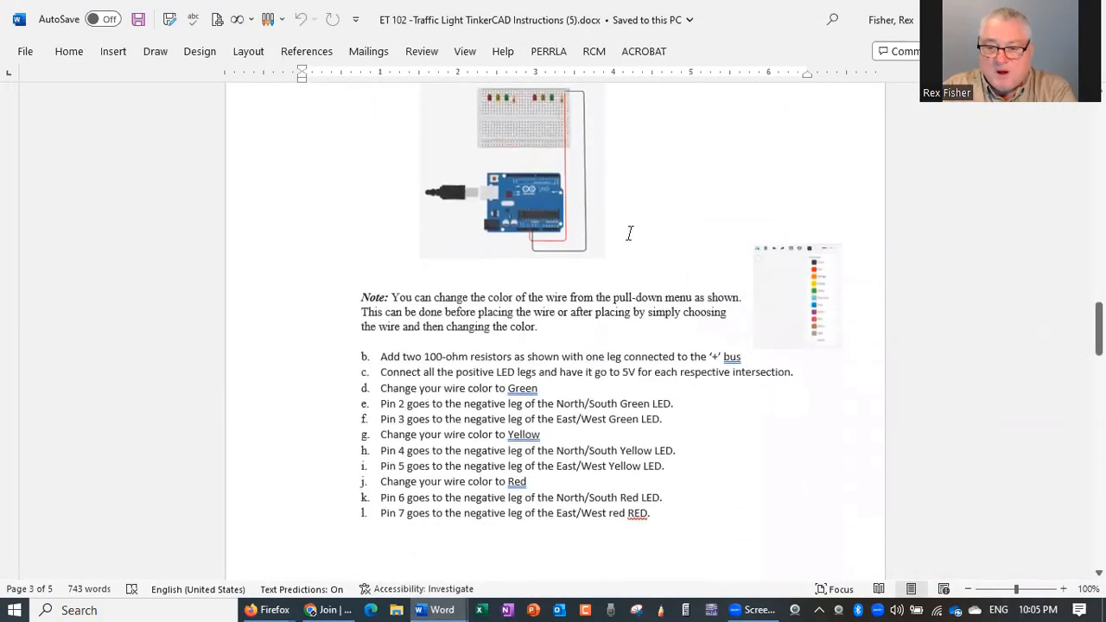
{"action": "scroll", "coordinate": [586, 225], "scroll_direction": "down", "scroll_amount": 15}
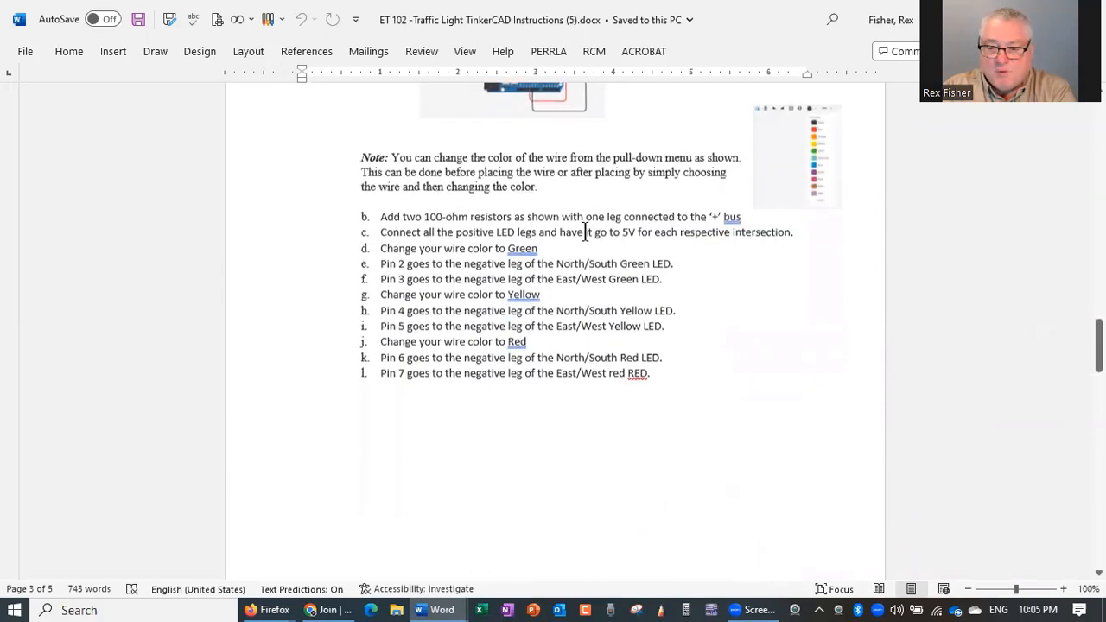
{"action": "scroll", "coordinate": [585, 231], "scroll_direction": "up", "scroll_amount": 15}
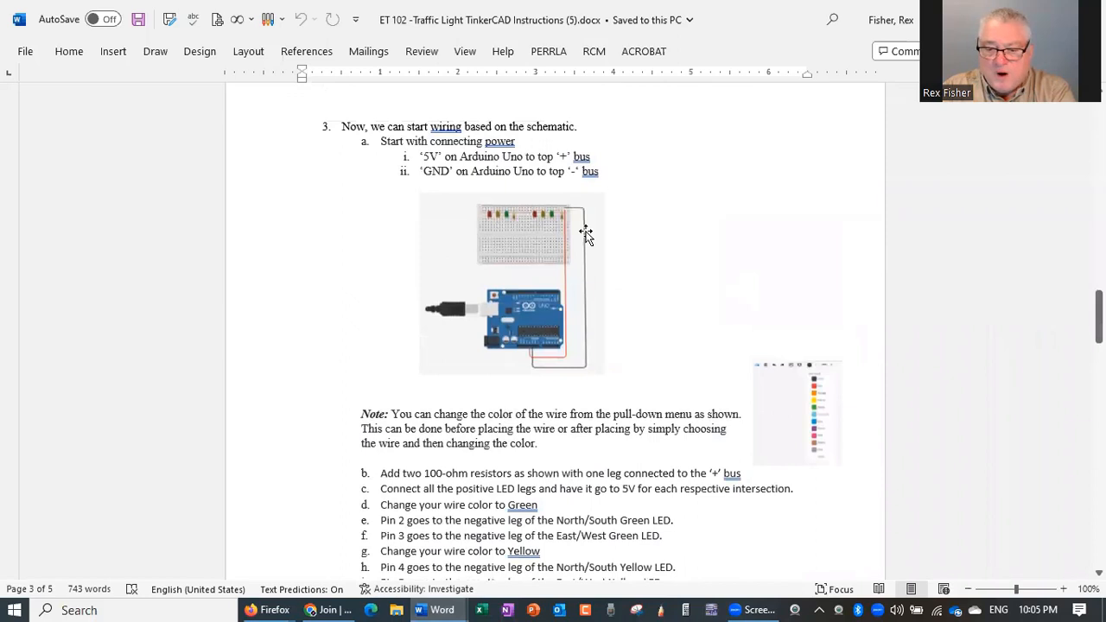
{"action": "scroll", "coordinate": [586, 233], "scroll_direction": "down", "scroll_amount": 4}
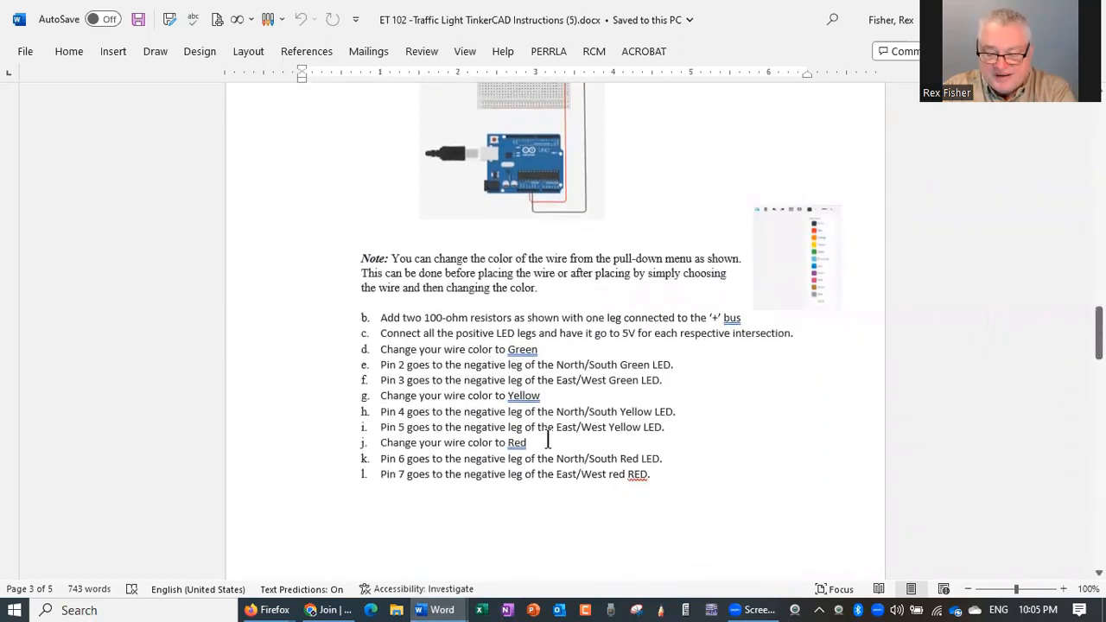
{"action": "scroll", "coordinate": [546, 435], "scroll_direction": "down", "scroll_amount": 8}
{"action": "scroll", "coordinate": [548, 439], "scroll_direction": "down", "scroll_amount": 4}
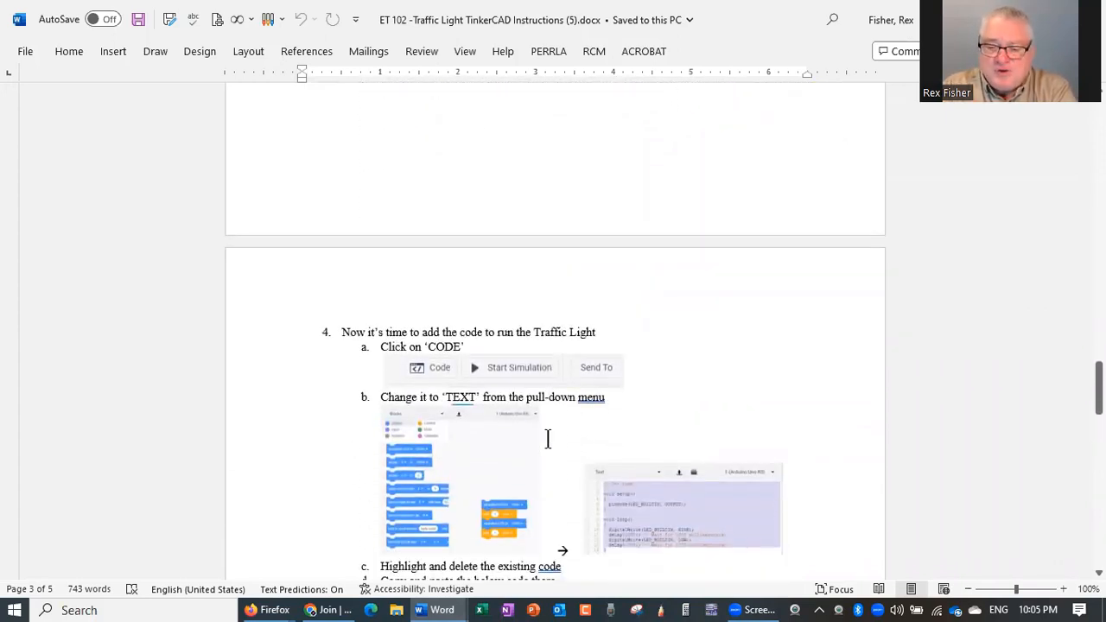
{"action": "scroll", "coordinate": [545, 445], "scroll_direction": "down", "scroll_amount": 2}
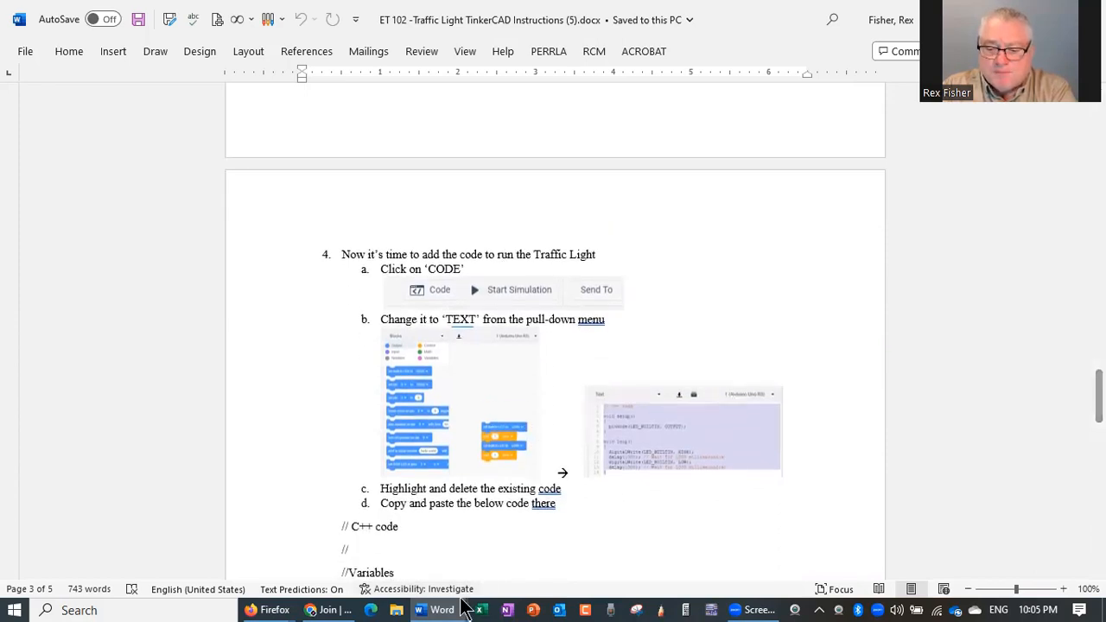
Return to the Tinkercad circuit in Firefox, open its code editor and change the edit mode from Blocks to Text, accepting the loss of blocks
{"action": "left_click", "coordinate": [297, 609]}
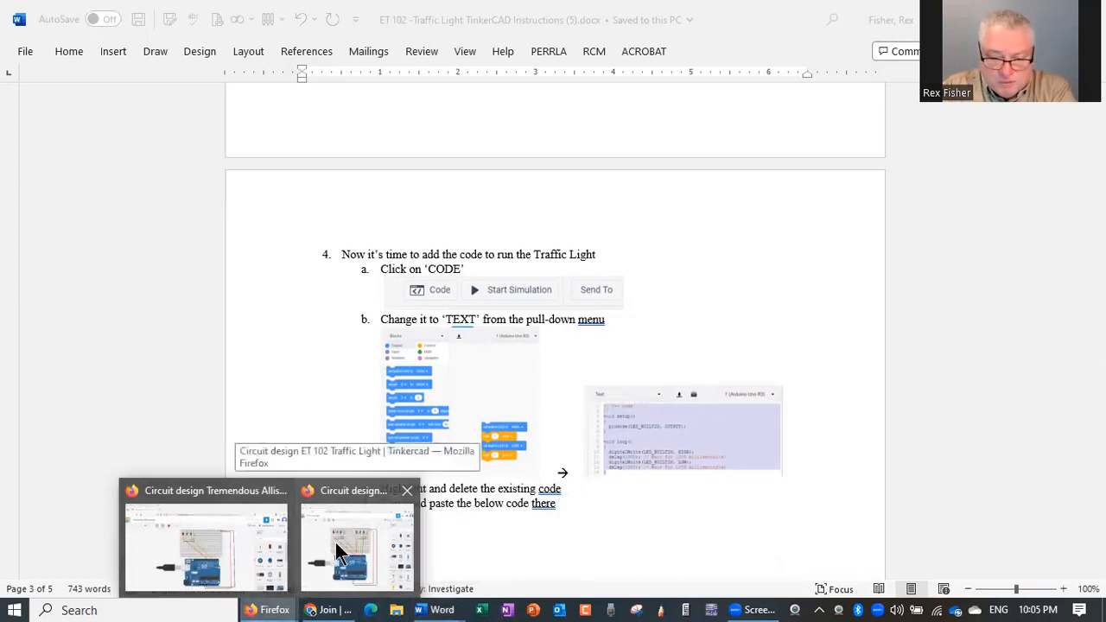
{"action": "left_click", "coordinate": [206, 540]}
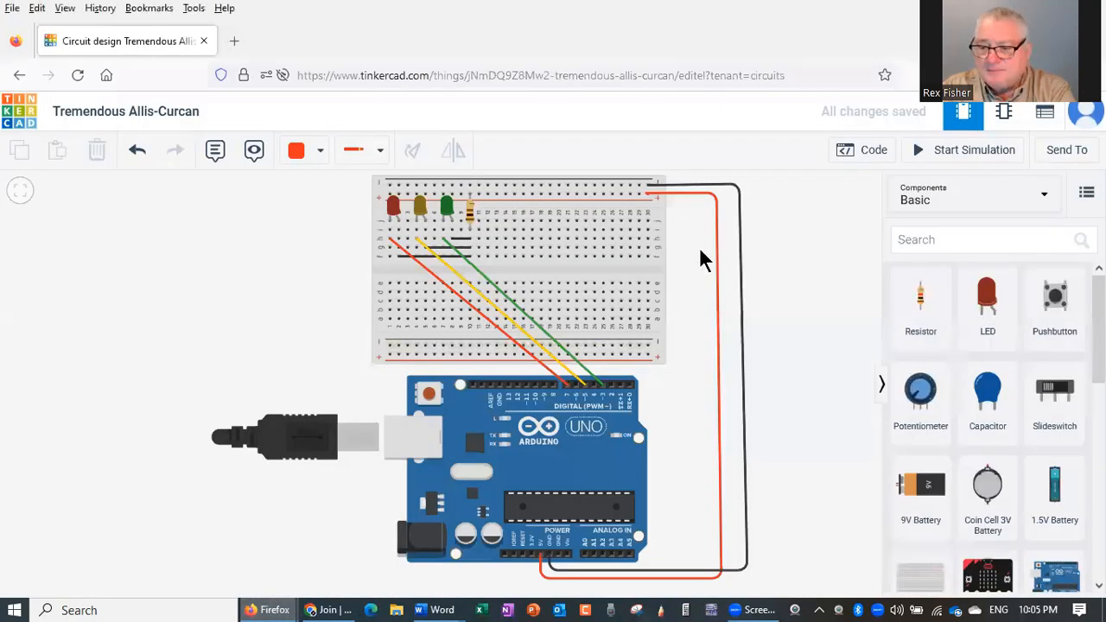
{"action": "left_click", "coordinate": [865, 152]}
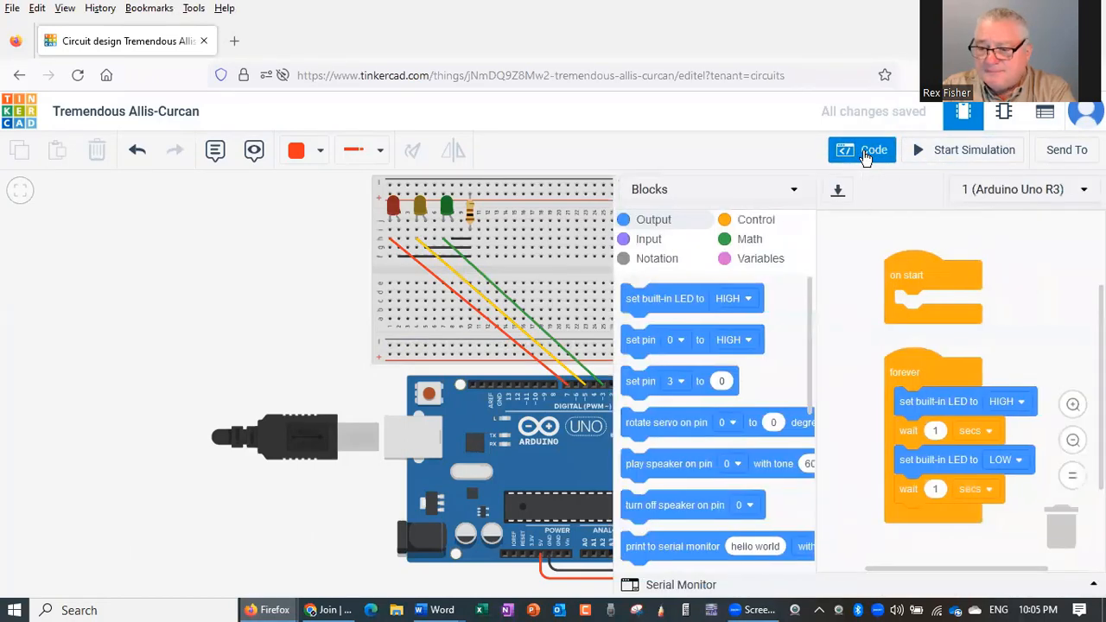
{"action": "left_click", "coordinate": [796, 194]}
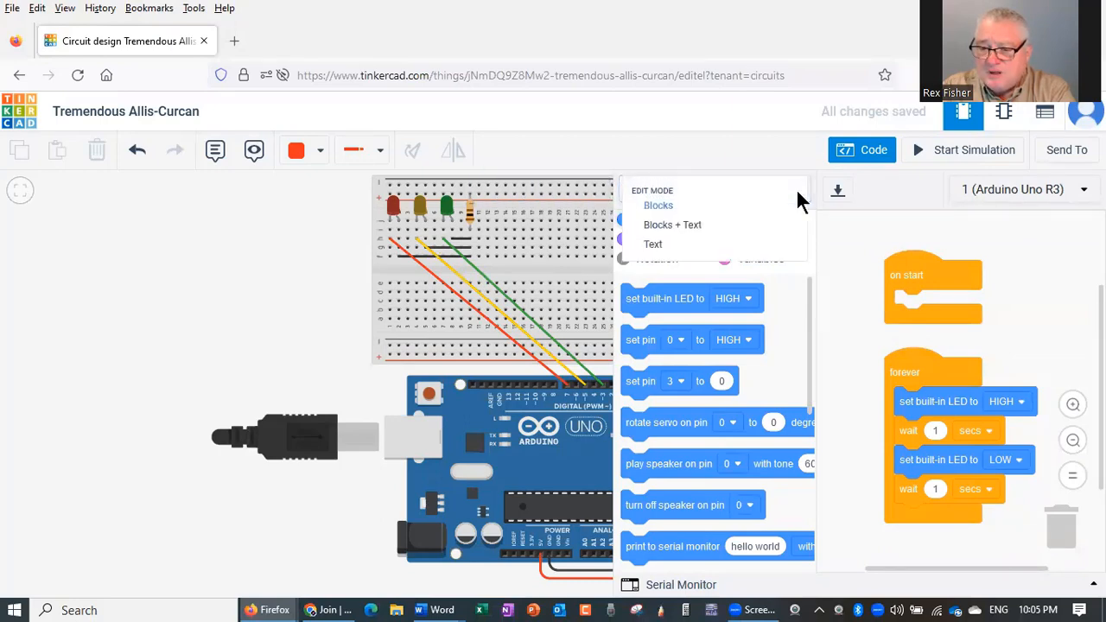
{"action": "left_click", "coordinate": [730, 251]}
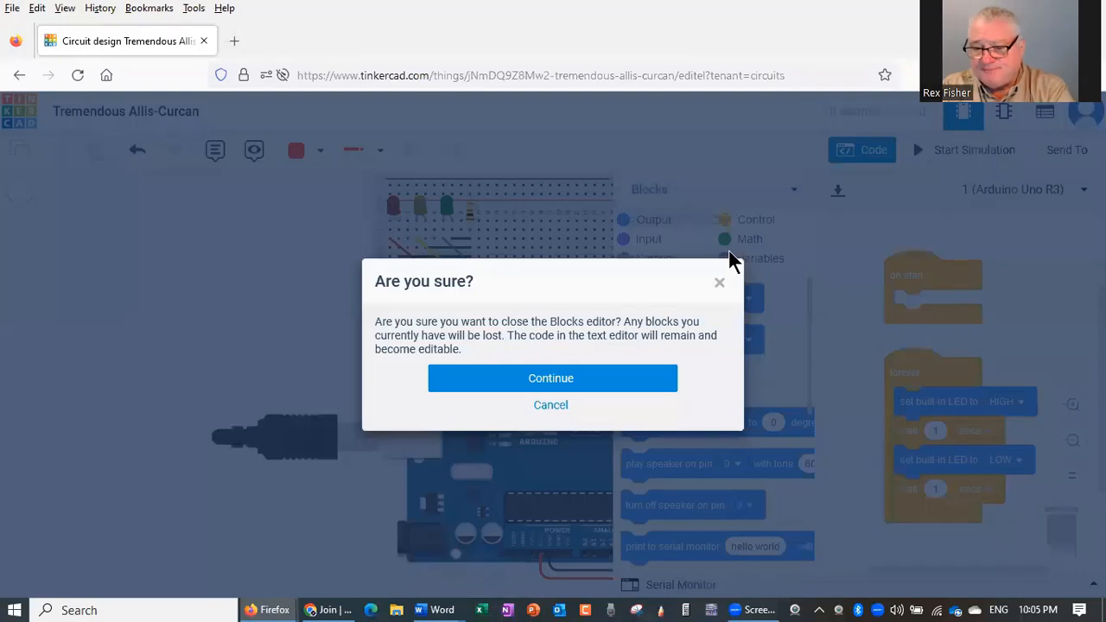
{"action": "left_click", "coordinate": [564, 383]}
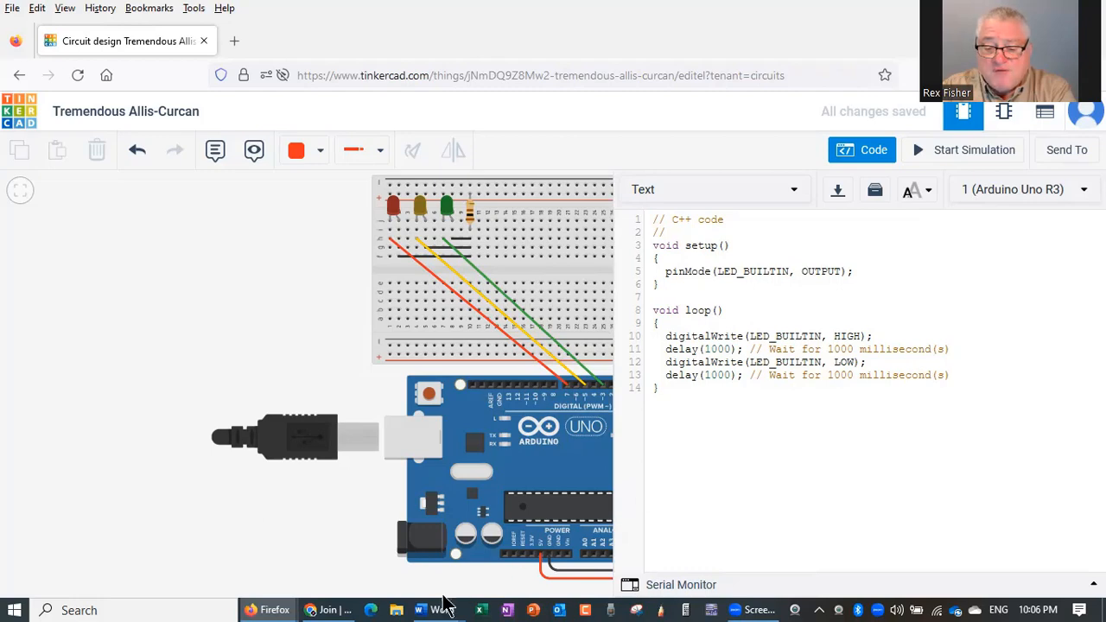
Switch to the Word instructions and select the whole traffic light program, from the "// C++ code" line to the final closing brace
{"action": "mouse_move", "coordinate": [439, 605]}
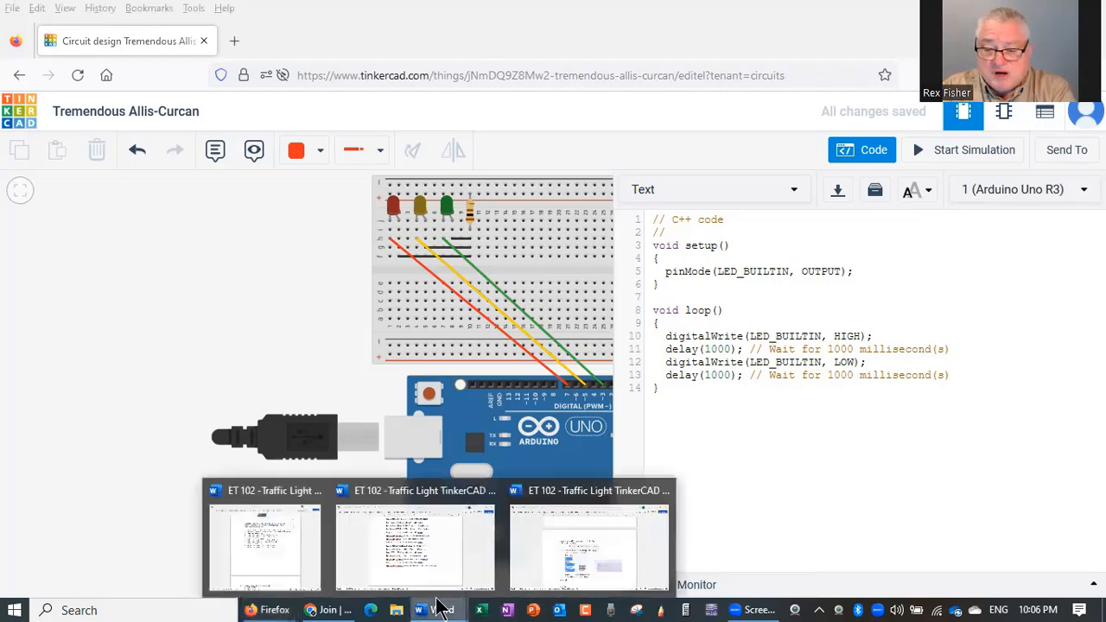
{"action": "left_click", "coordinate": [563, 558]}
{"action": "scroll", "coordinate": [563, 445], "scroll_direction": "down", "scroll_amount": 2}
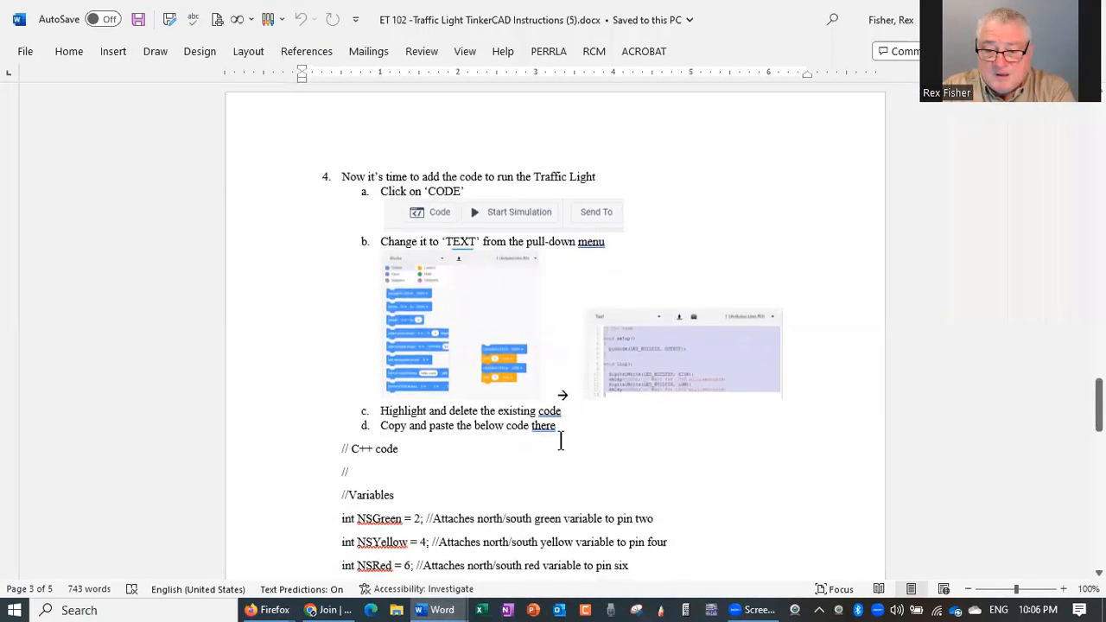
{"action": "scroll", "coordinate": [410, 309], "scroll_direction": "down", "scroll_amount": 2}
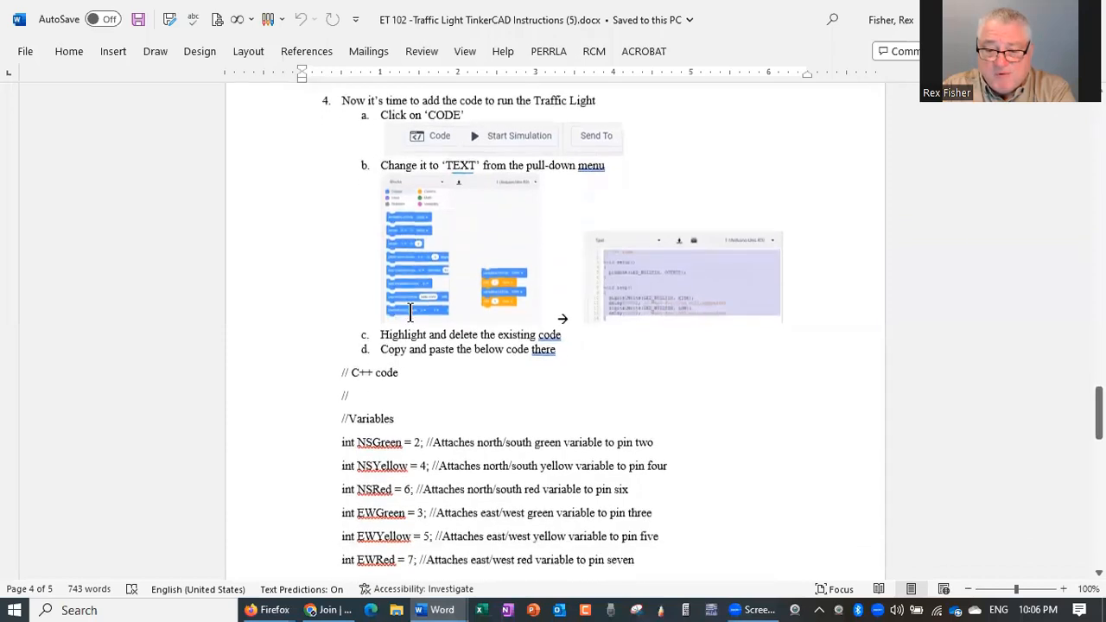
{"action": "scroll", "coordinate": [410, 310], "scroll_direction": "down", "scroll_amount": 2}
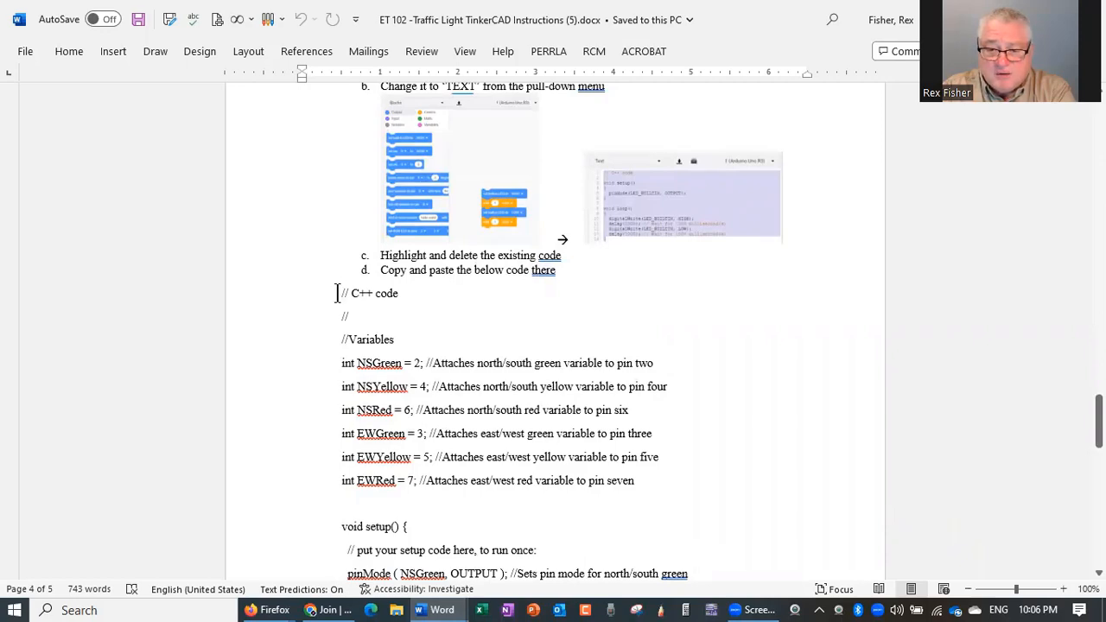
{"action": "left_click_drag", "start_coordinate": [337, 294], "coordinate": [574, 459]}
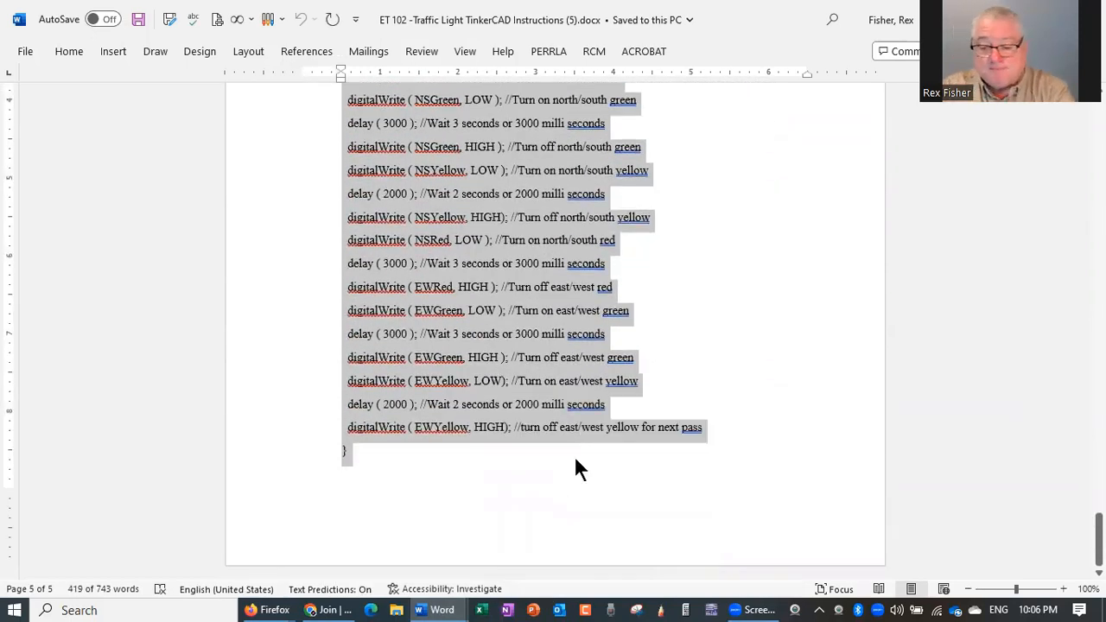
Switch to the Tremendous Allis-Curcan circuit in Firefox and replace all the default code with the traffic light program copied from Word
{"action": "mouse_move", "coordinate": [268, 609]}
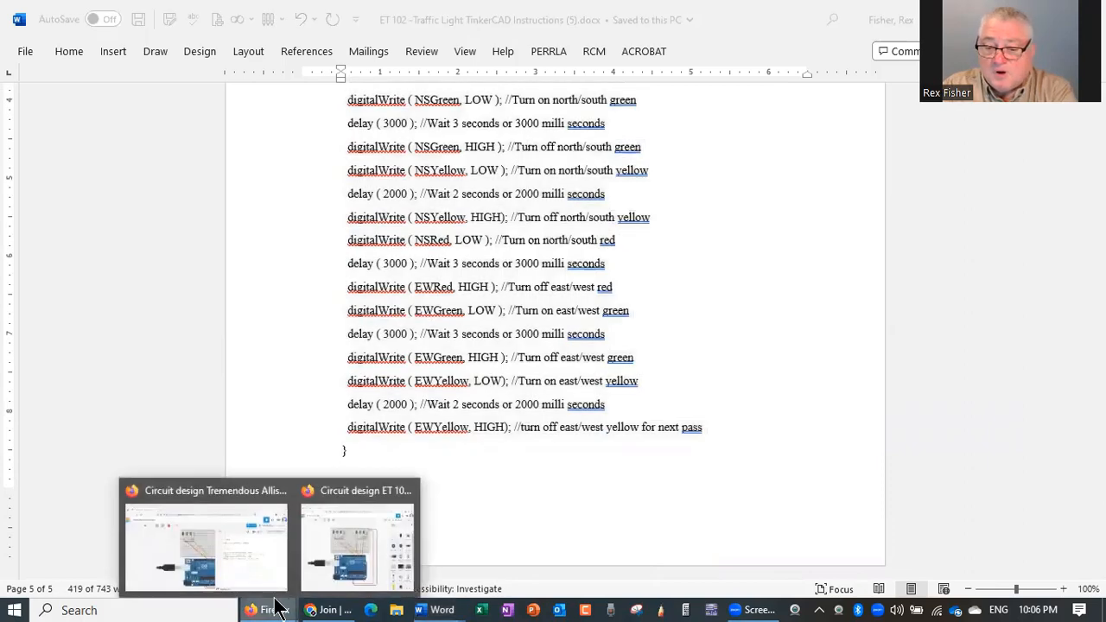
{"action": "left_click", "coordinate": [229, 545]}
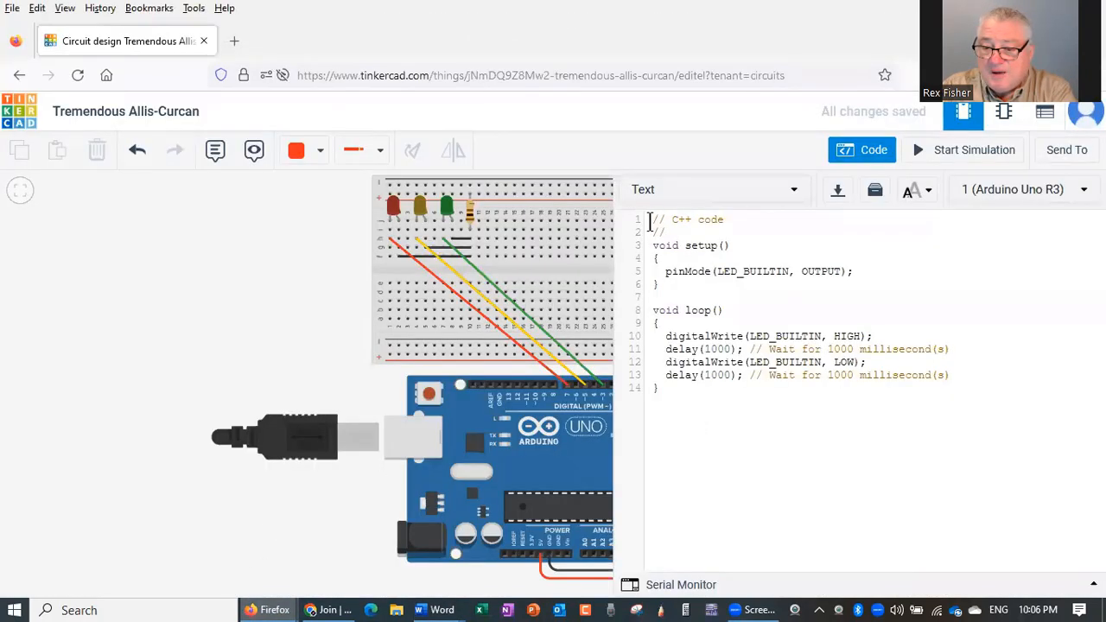
{"action": "mouse_move", "coordinate": [647, 221]}
{"action": "left_mouse_down"}
{"action": "mouse_move", "coordinate": [697, 289]}
{"action": "mouse_move", "coordinate": [718, 389]}
{"action": "left_mouse_up"}
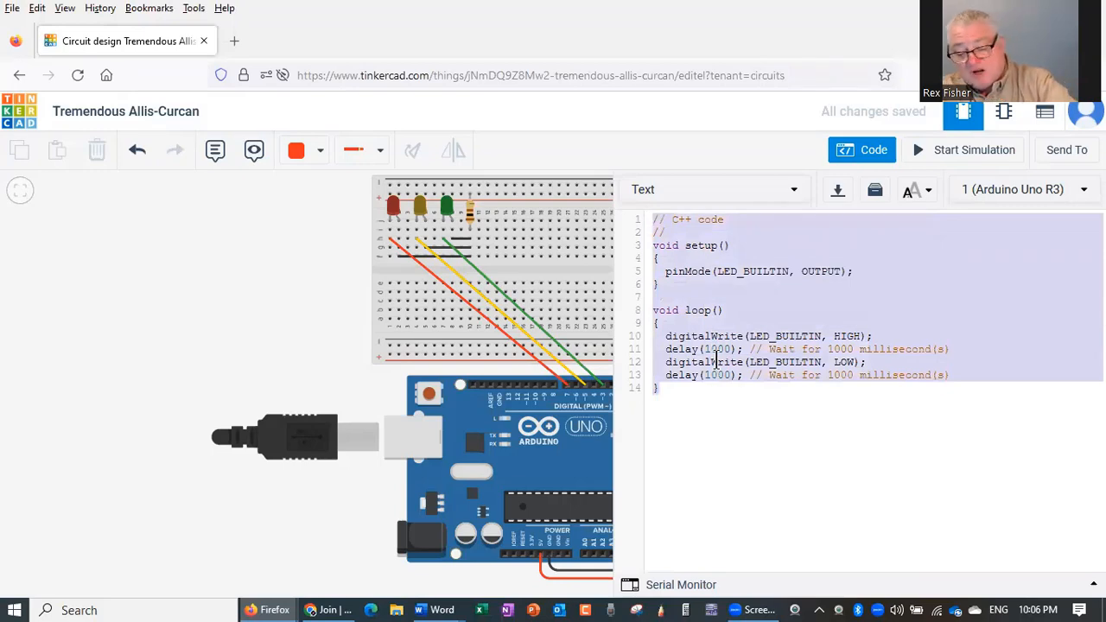
{"action": "key", "text": "ctrl+v"}
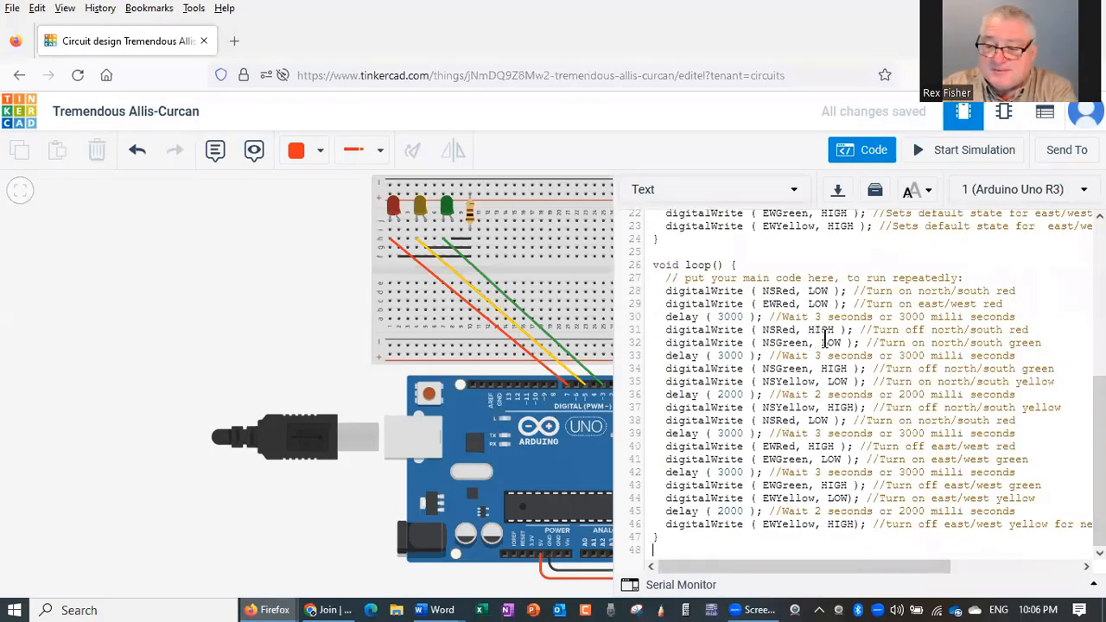
Review the pasted program's pin variables, setup section and loop against the LED wires on the Arduino
{"action": "scroll", "coordinate": [830, 333], "scroll_direction": "up", "scroll_amount": 5}
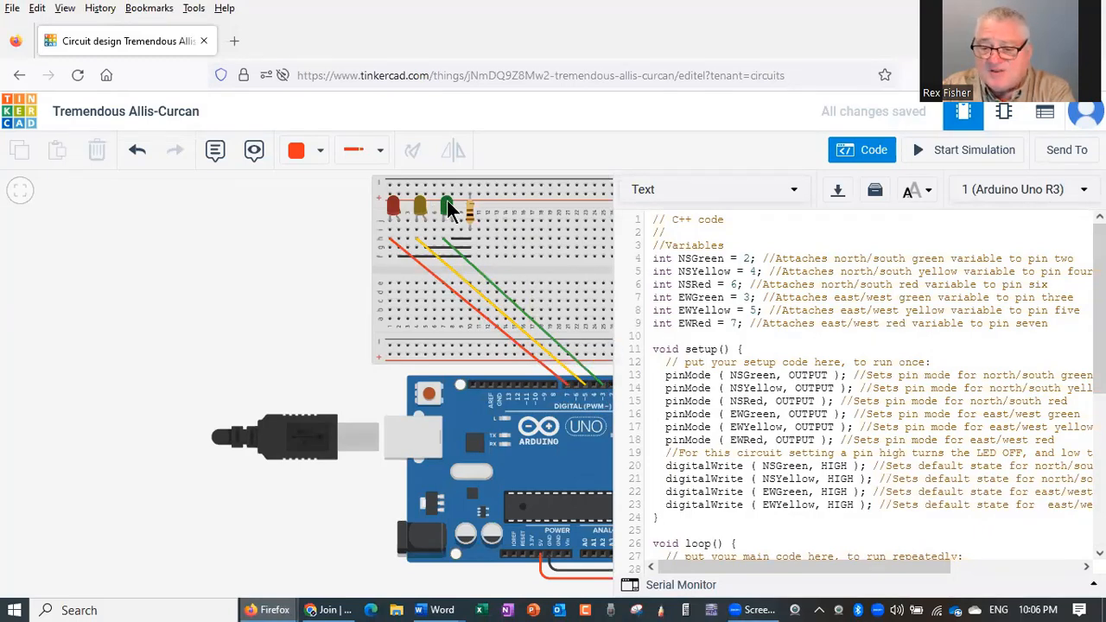
{"action": "scroll", "coordinate": [834, 446], "scroll_direction": "down", "scroll_amount": 4}
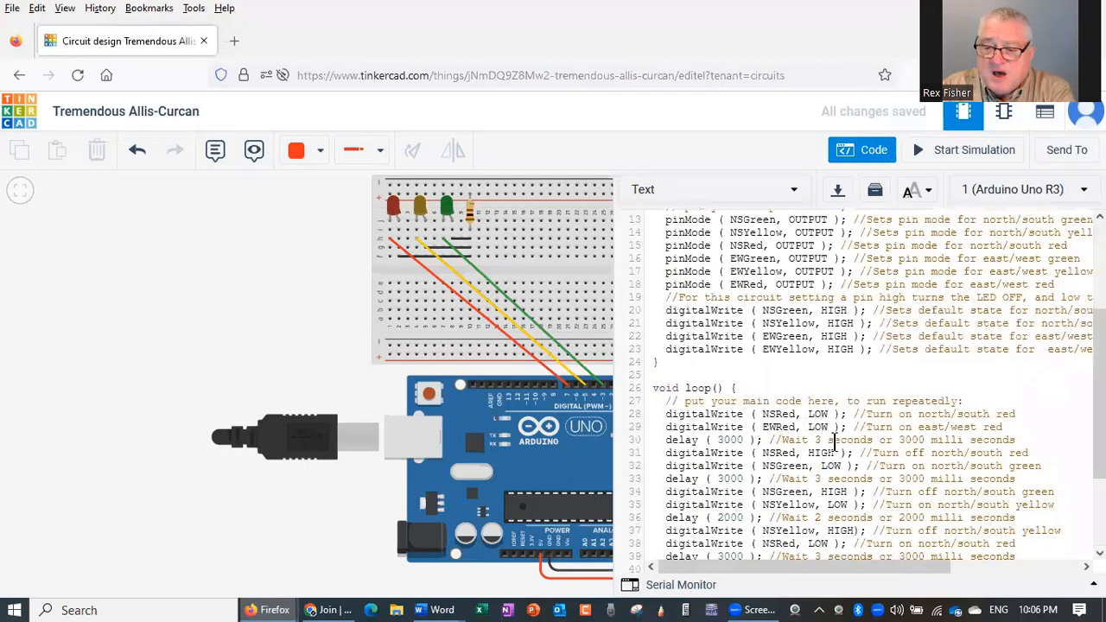
{"action": "scroll", "coordinate": [835, 445], "scroll_direction": "up", "scroll_amount": 2}
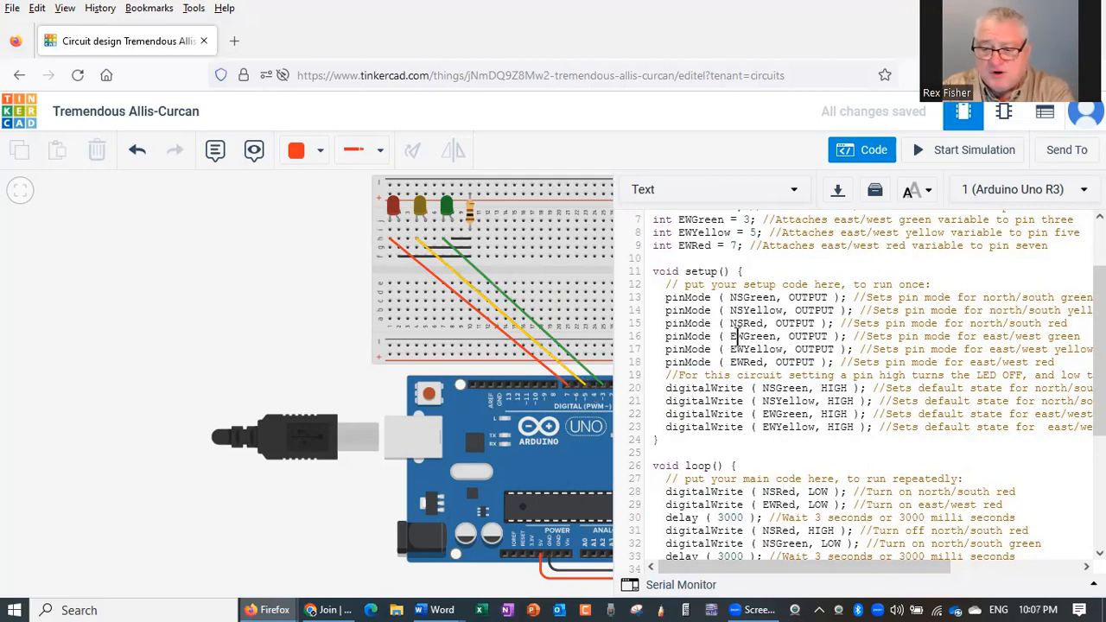
{"action": "scroll", "coordinate": [751, 331], "scroll_direction": "down", "scroll_amount": 5}
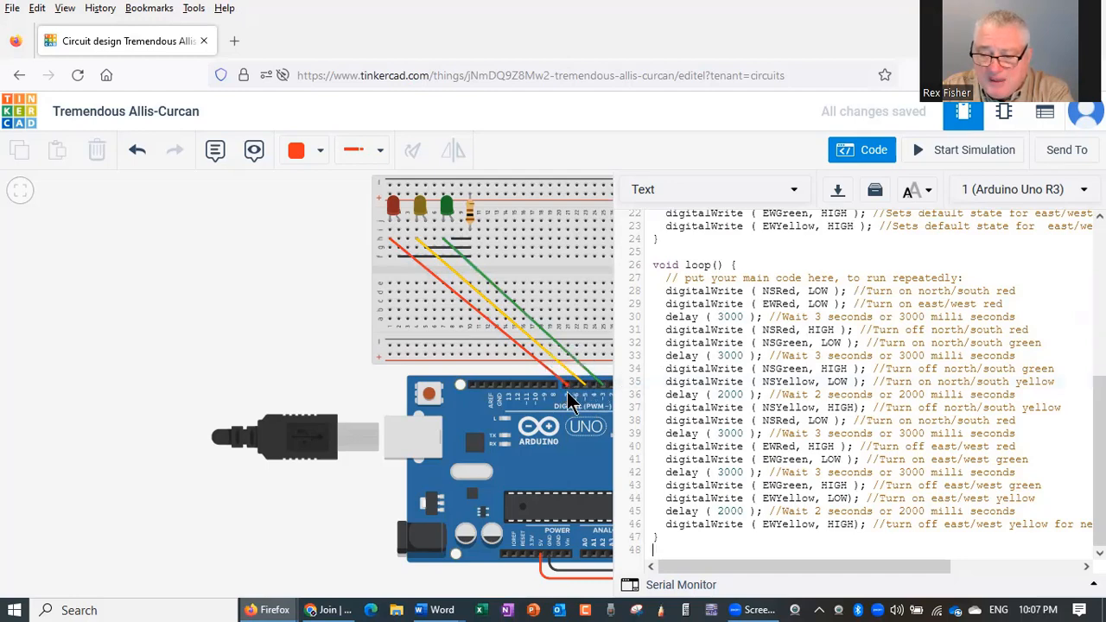
{"action": "scroll", "coordinate": [767, 313], "scroll_direction": "up", "scroll_amount": 5}
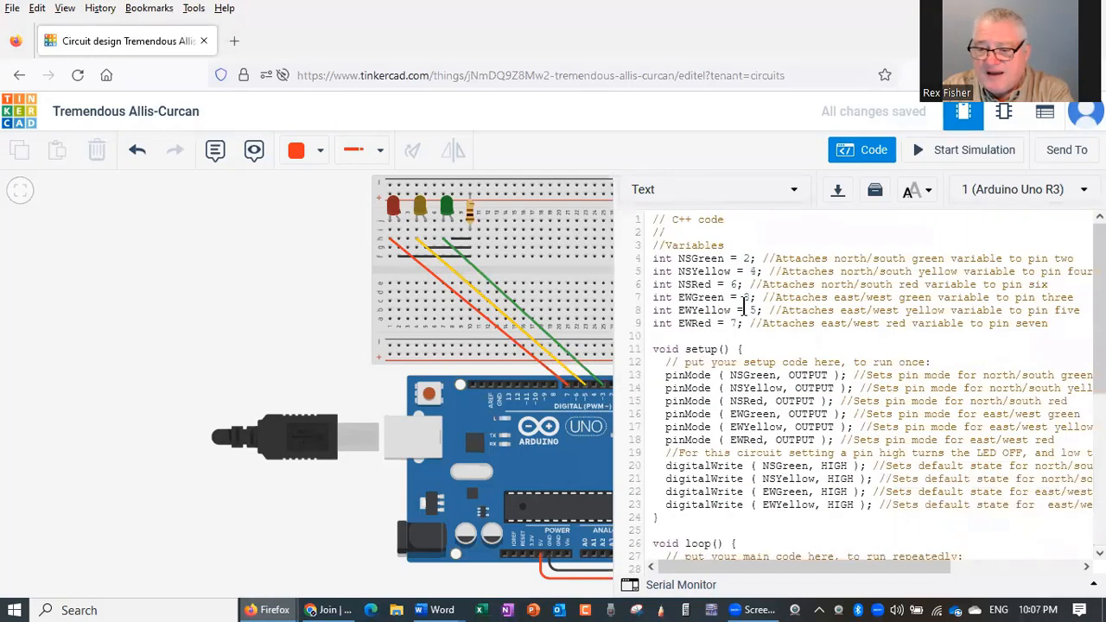
{"action": "scroll", "coordinate": [727, 340], "scroll_direction": "down", "scroll_amount": 5}
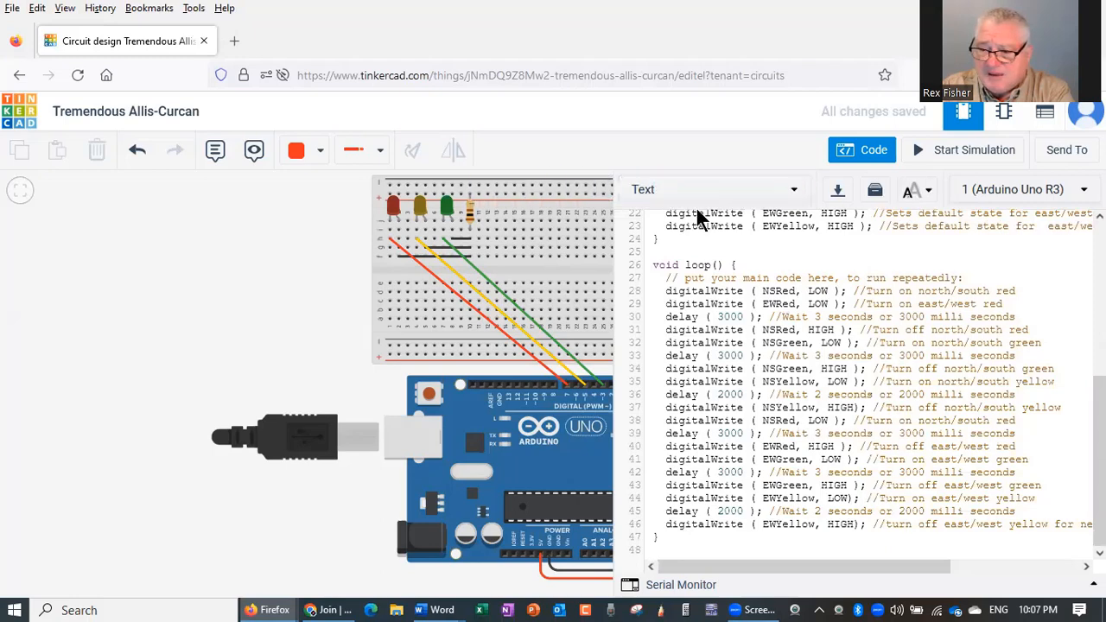
Hide the code editor and trace the circuit from the Arduino's 5V pin through the resistor and red LED to pin 7, rechecking the code
{"action": "left_click", "coordinate": [861, 152]}
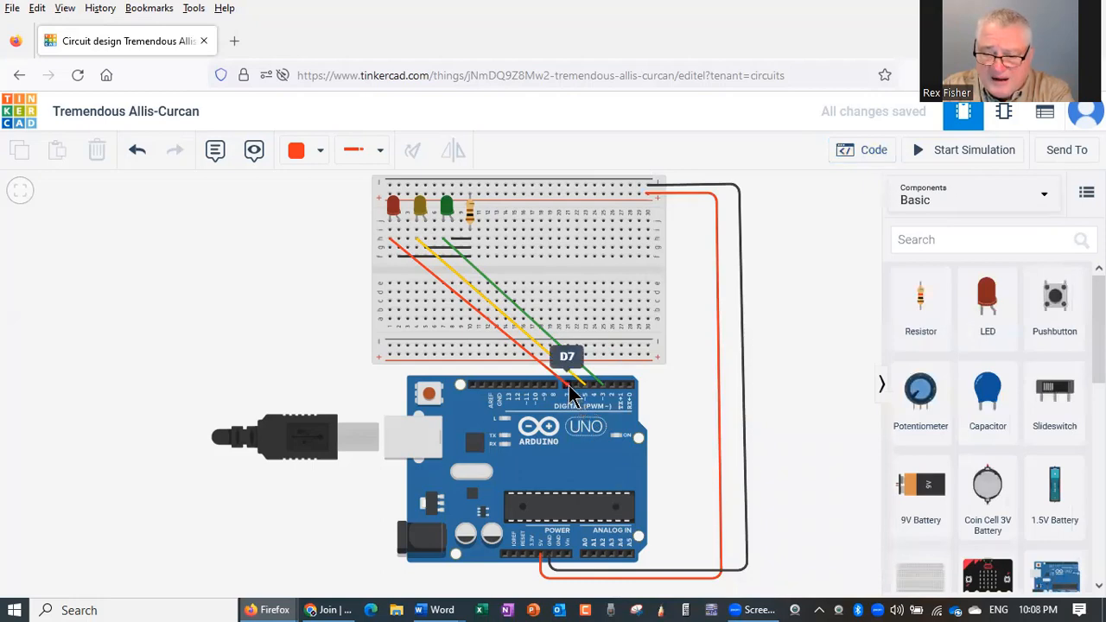
{"action": "left_click", "coordinate": [540, 556]}
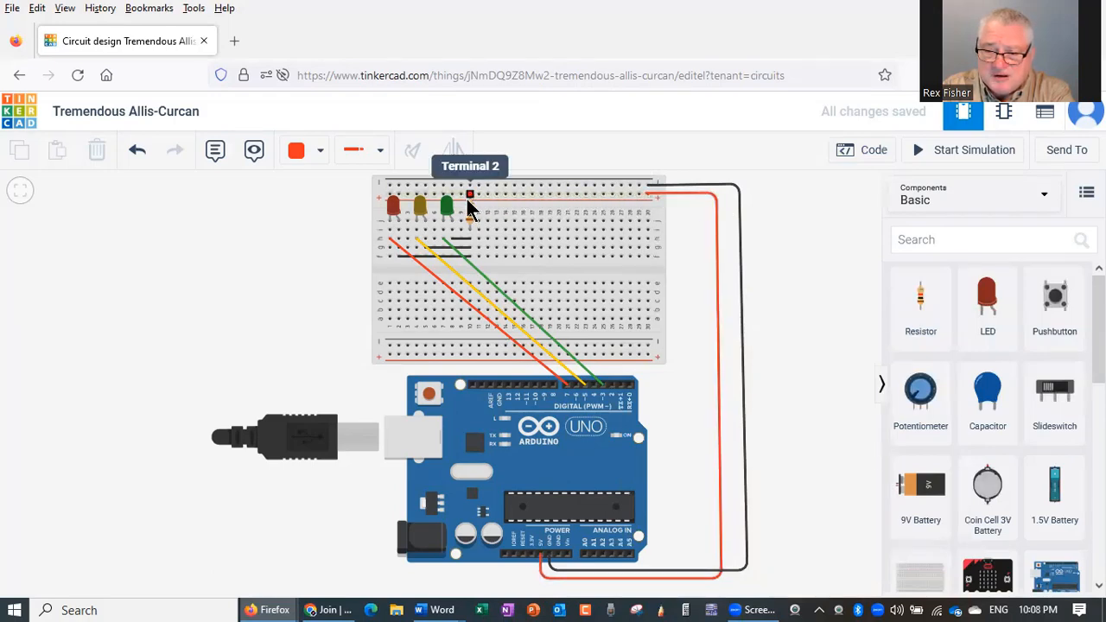
{"action": "left_click", "coordinate": [471, 250]}
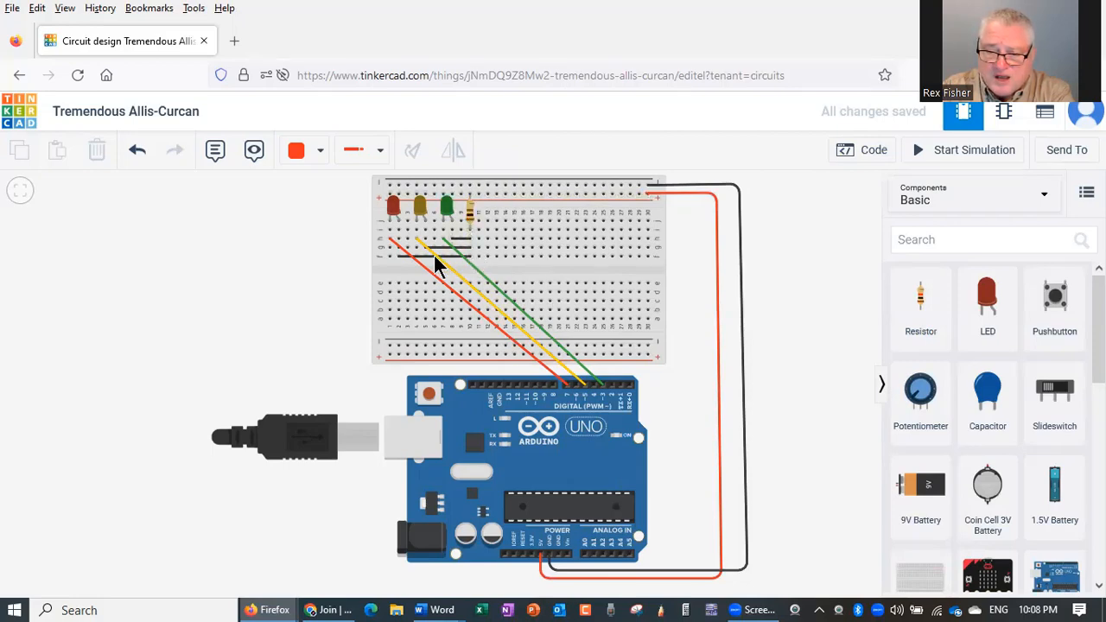
{"action": "left_click", "coordinate": [393, 222]}
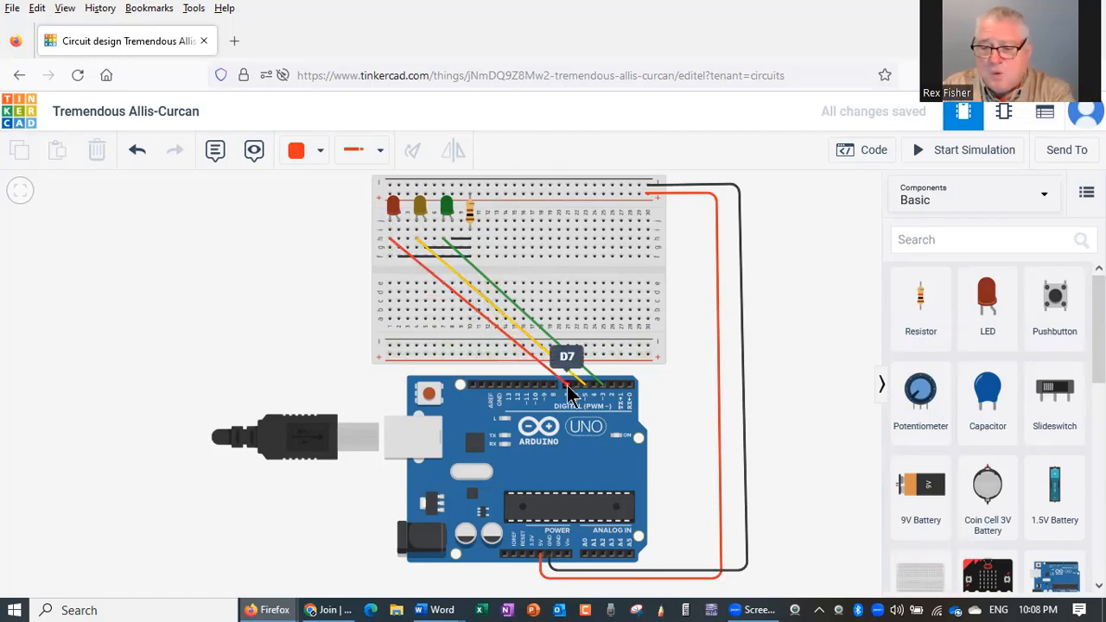
{"action": "left_click", "coordinate": [877, 151]}
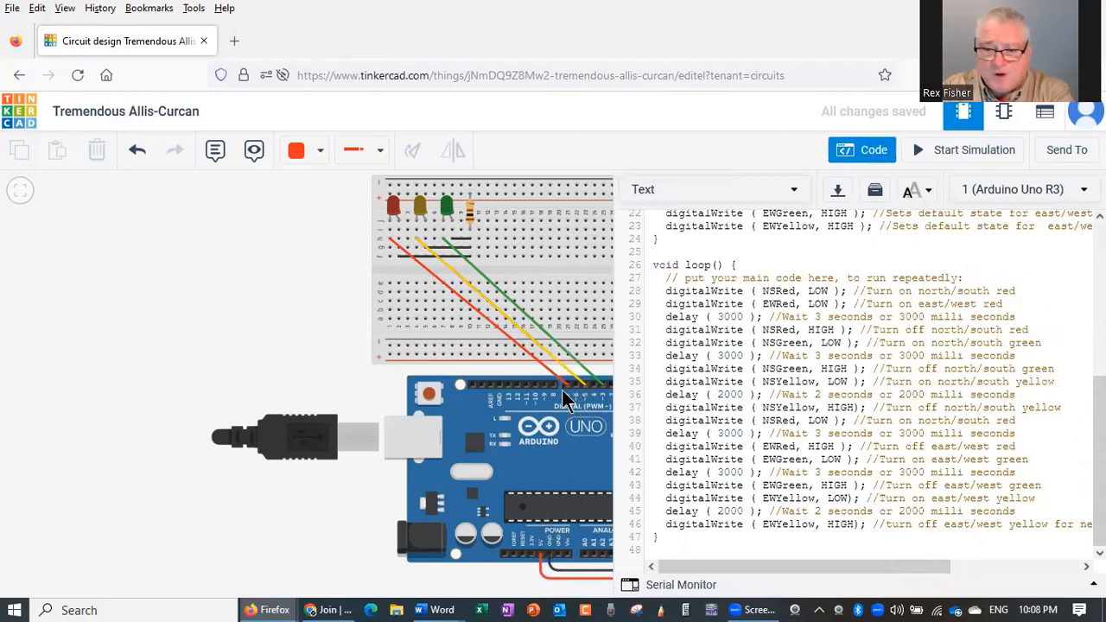
{"action": "left_click", "coordinate": [861, 151]}
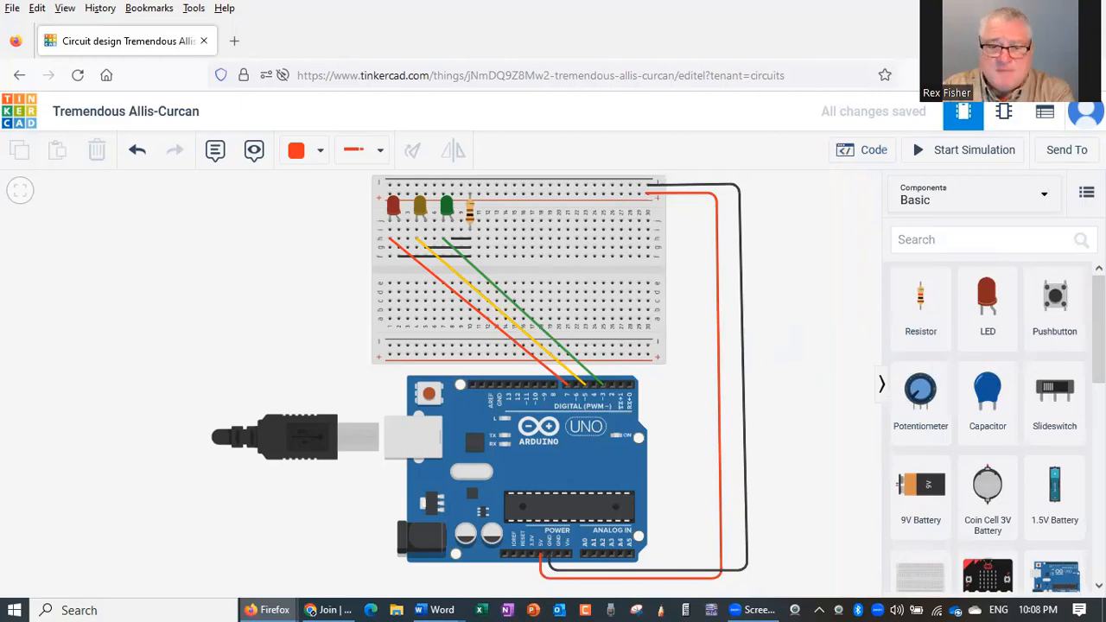
Return to the dashboard, open the ET 102 Traffic Light design for editing, and run its simulation through the light sequence before stopping it
{"action": "left_click", "coordinate": [19, 76]}
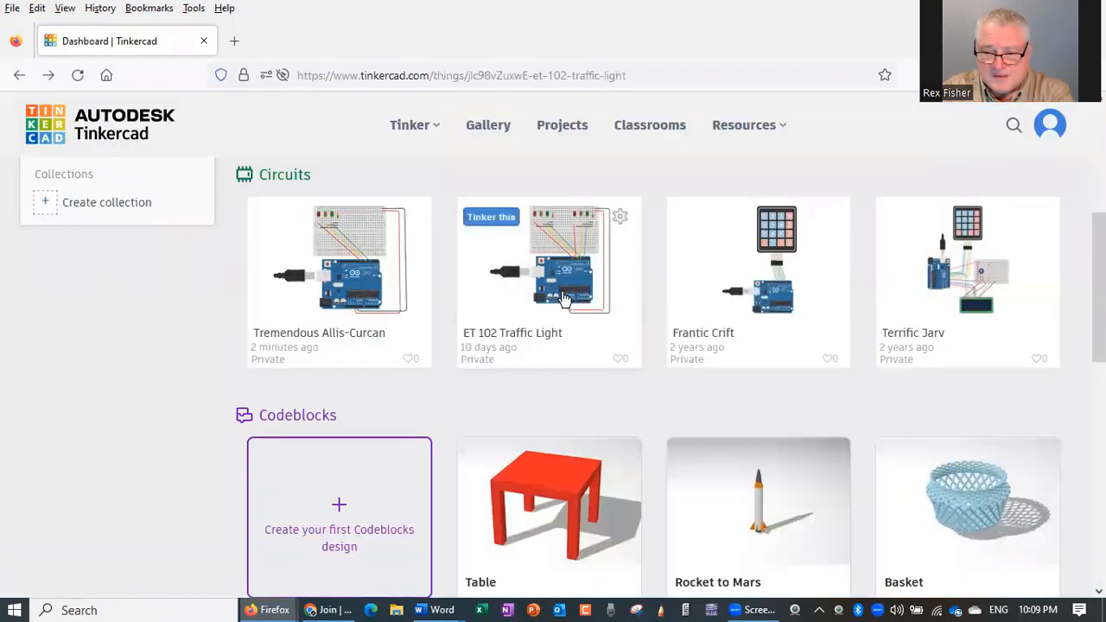
{"action": "left_click", "coordinate": [561, 289]}
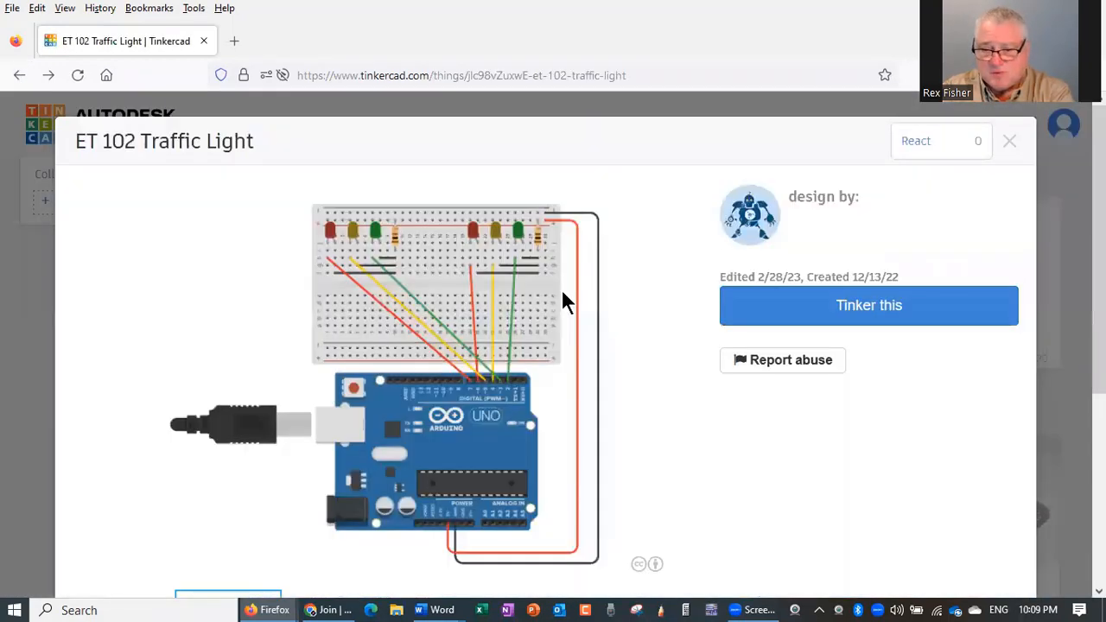
{"action": "left_click", "coordinate": [873, 312]}
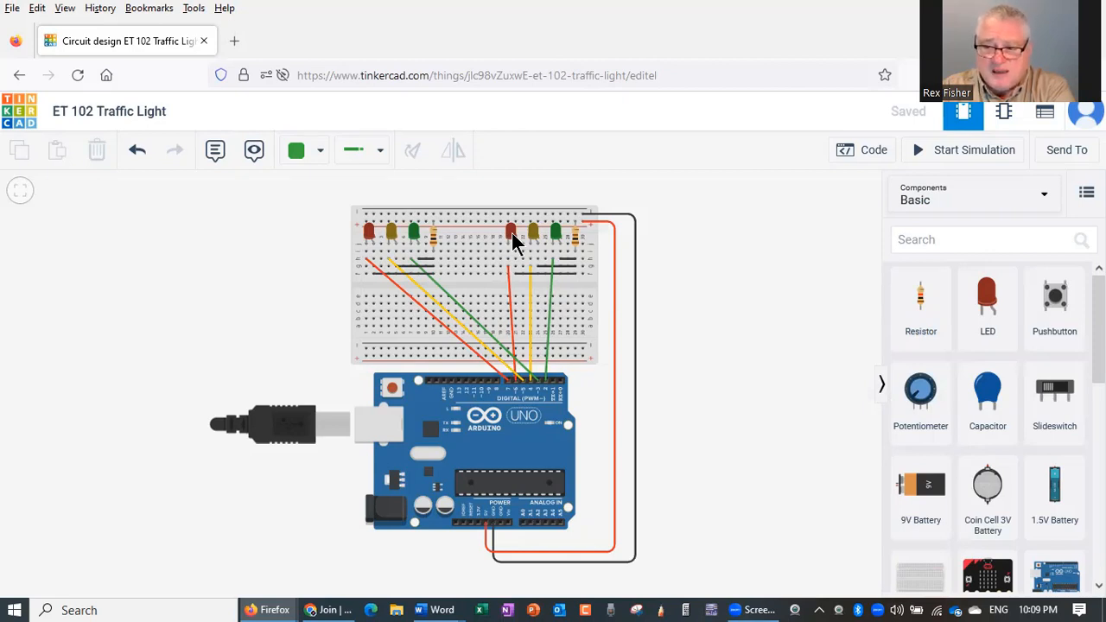
{"action": "left_click", "coordinate": [961, 152]}
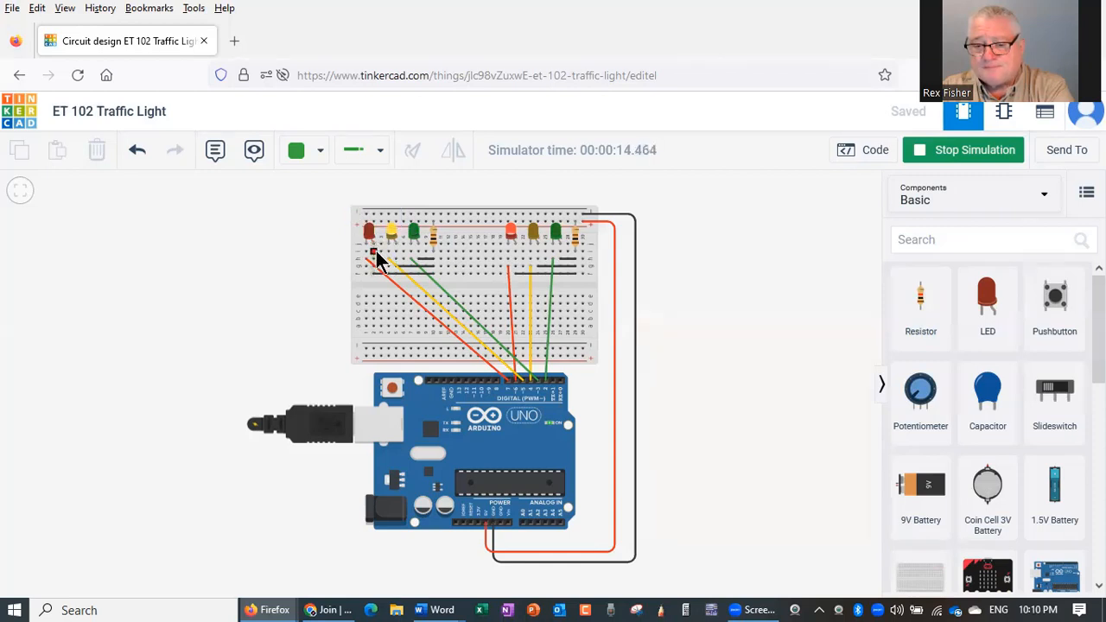
{"action": "left_click", "coordinate": [975, 154]}
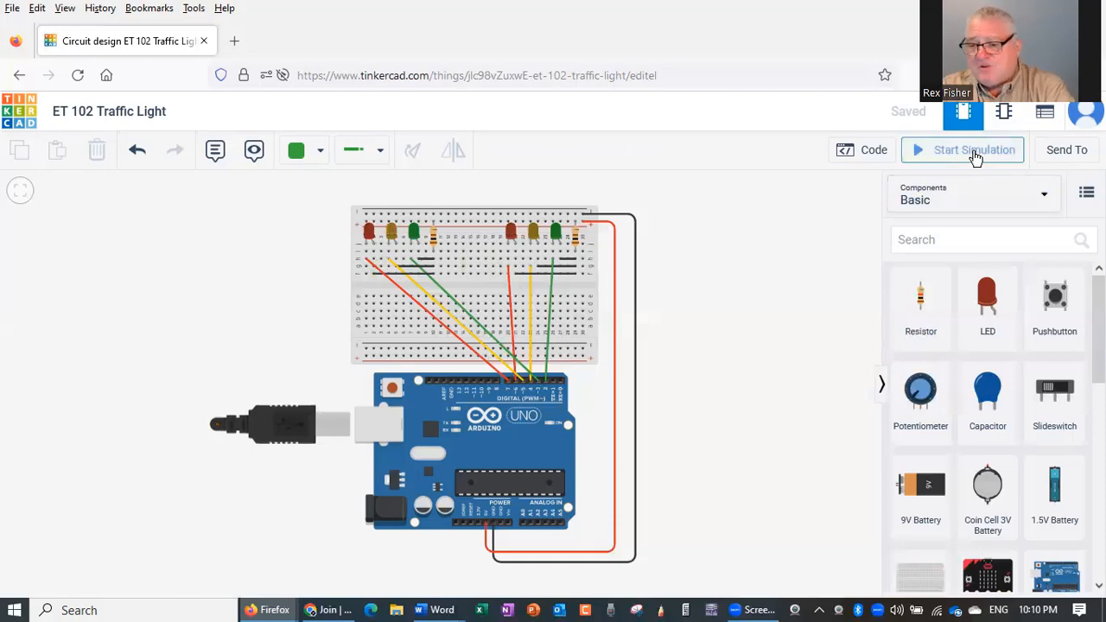
Open the ET 102 Traffic Light design's code and review its variables, setup section and loop
{"action": "left_click", "coordinate": [869, 154]}
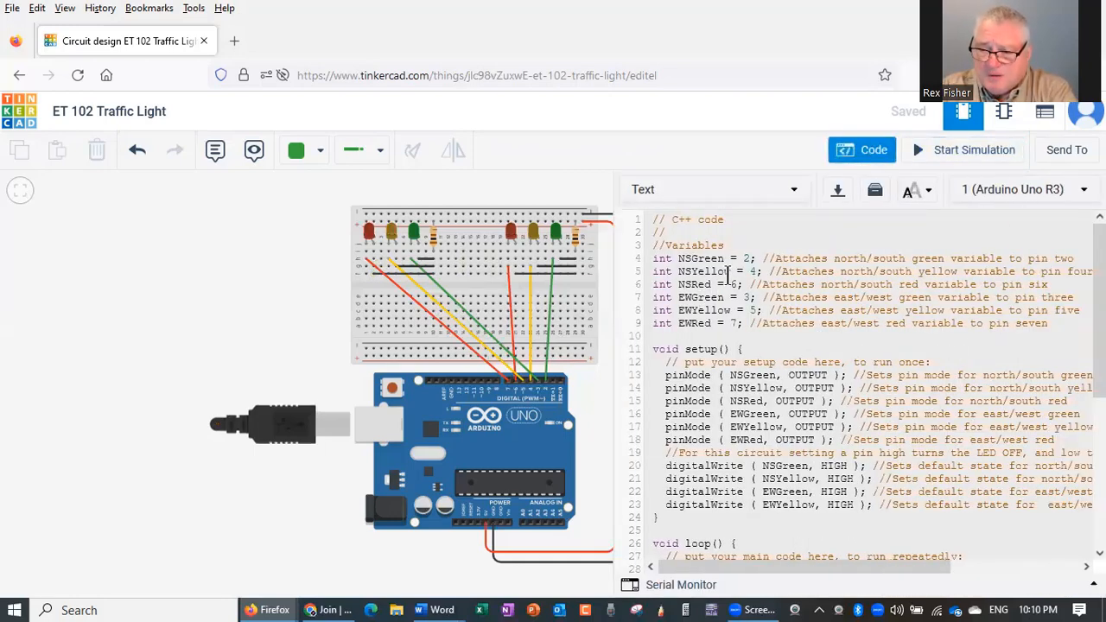
{"action": "scroll", "coordinate": [708, 290], "scroll_direction": "down", "scroll_amount": 2}
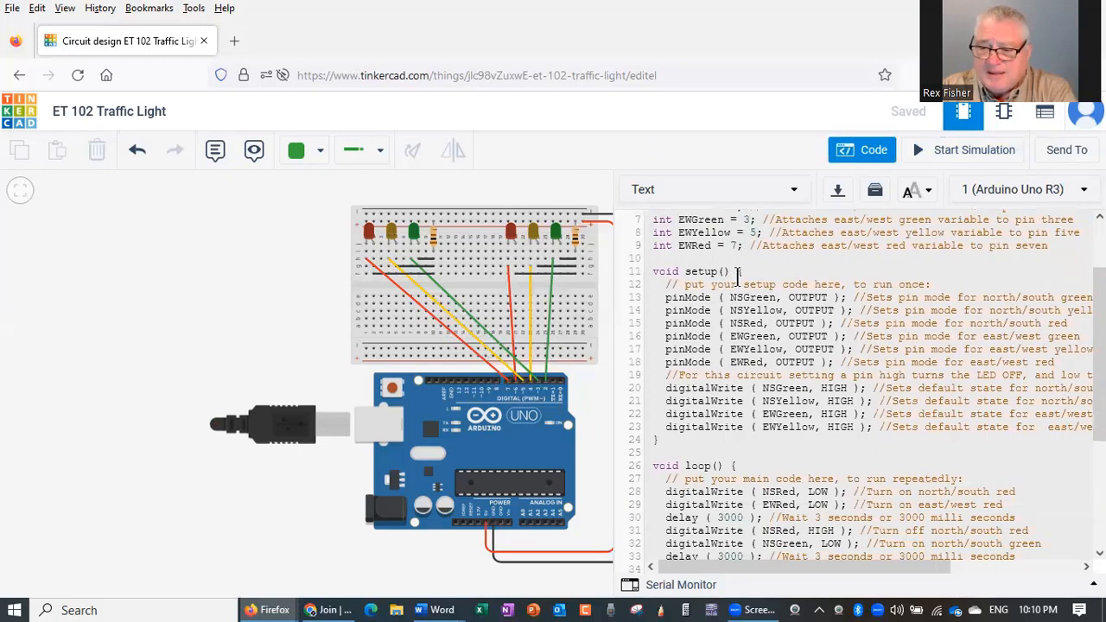
{"action": "scroll", "coordinate": [733, 309], "scroll_direction": "down", "scroll_amount": 4}
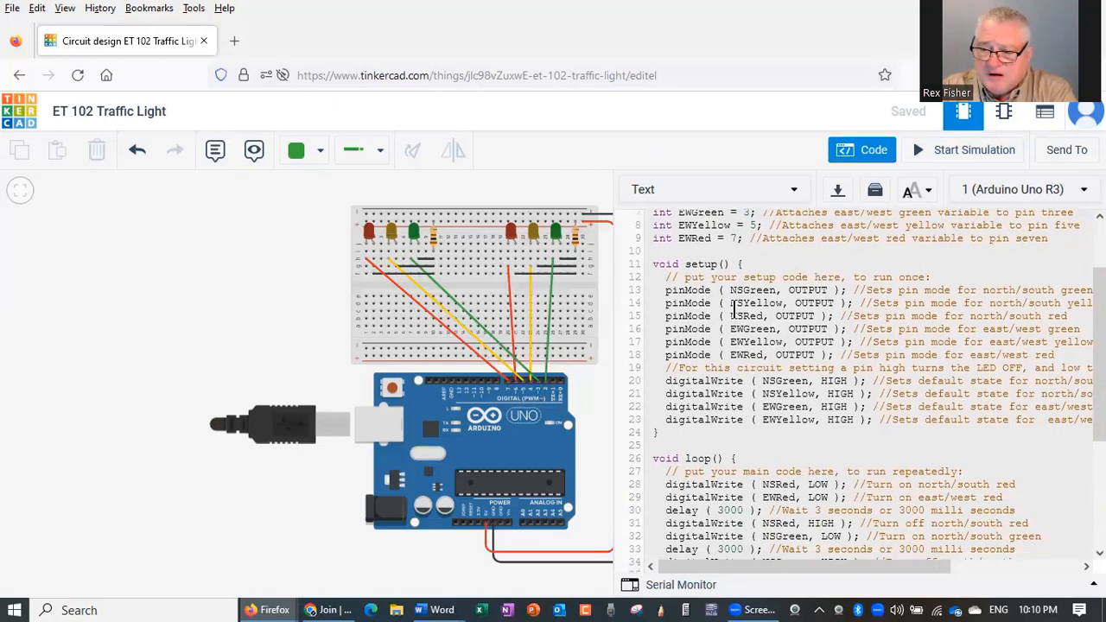